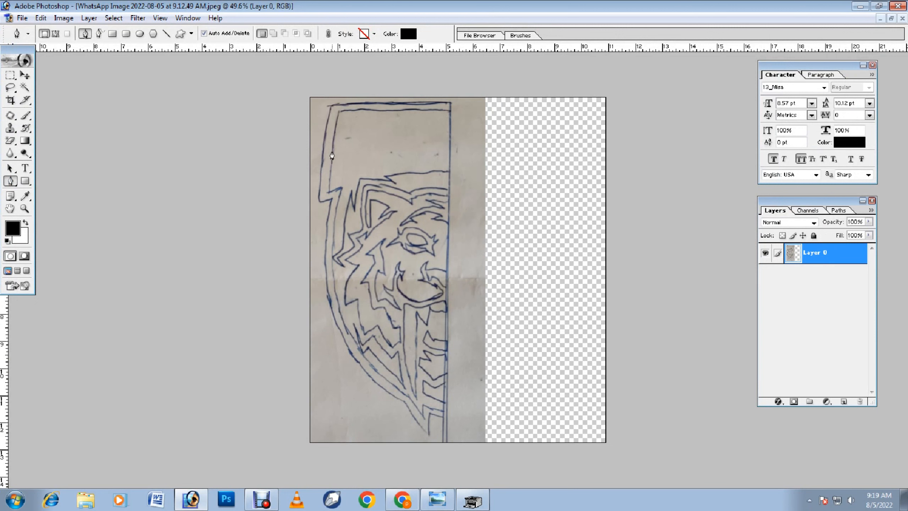
- Start a pen shape along the top edge of the sketch's outer border and set the shape layer's opacity to 0%
{"action": "left_click", "coordinate": [450, 104]}
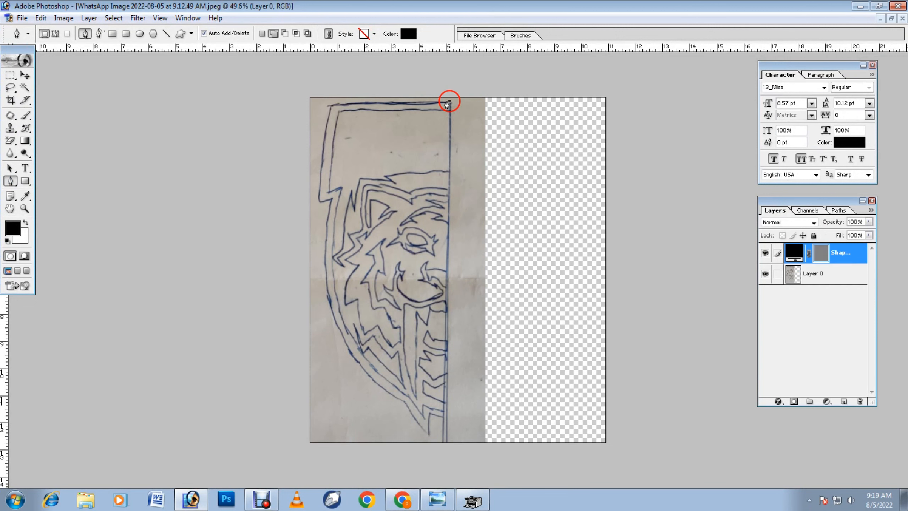
{"action": "left_click", "coordinate": [331, 104]}
{"action": "left_click", "coordinate": [869, 222]}
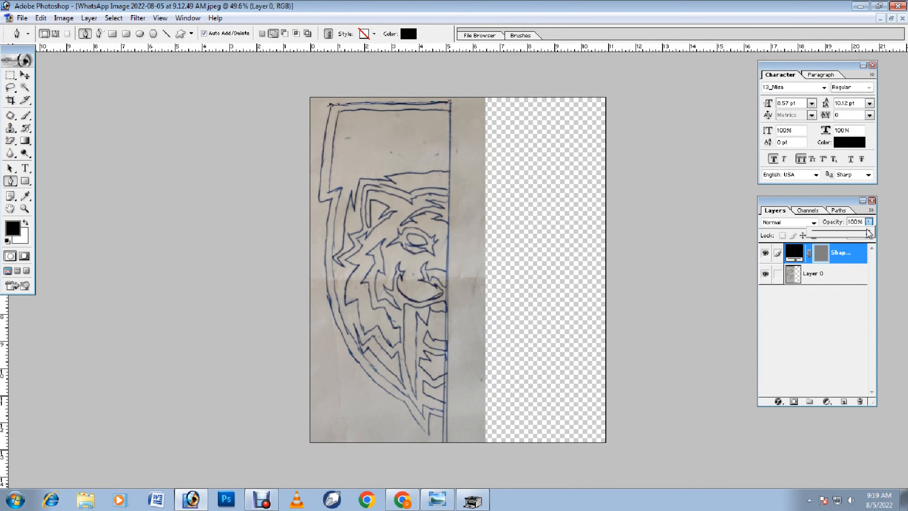
{"action": "left_click_drag", "start_coordinate": [869, 235], "coordinate": [754, 228]}
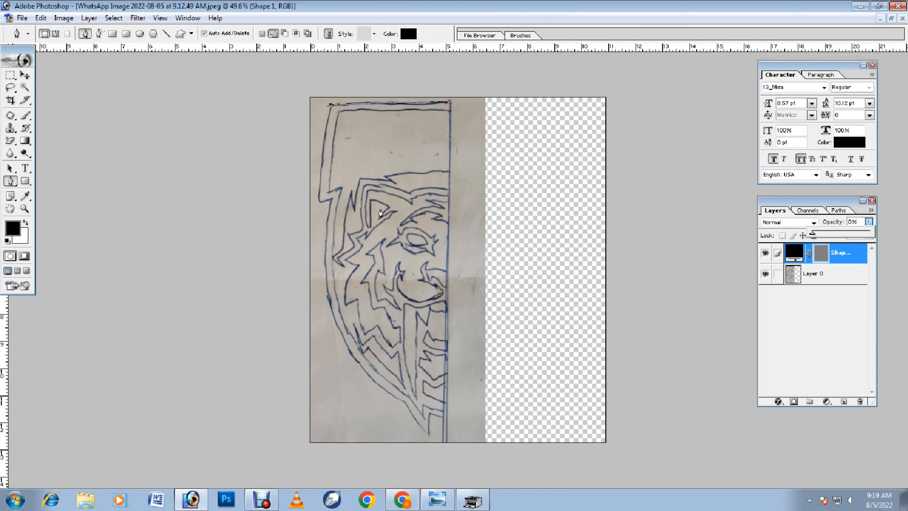
- Trace the border's upper outer side down to the notch, bending the segment to the sketch, and follow the notch inward
{"action": "left_click", "coordinate": [318, 201]}
{"action": "left_click", "coordinate": [321, 153]}
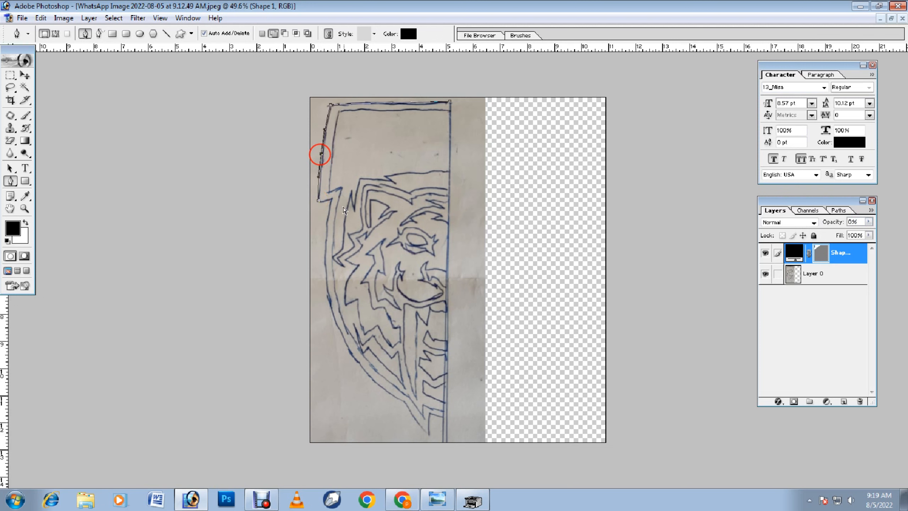
{"action": "left_click", "coordinate": [330, 201]}
{"action": "left_click", "coordinate": [319, 204]}
- Trace the long curved outer edge of the border from the notch down to the bottom tip
{"action": "left_click", "coordinate": [404, 402]}
{"action": "left_click_drag", "start_coordinate": [366, 300], "coordinate": [358, 384]}
{"action": "left_click", "coordinate": [428, 439]}
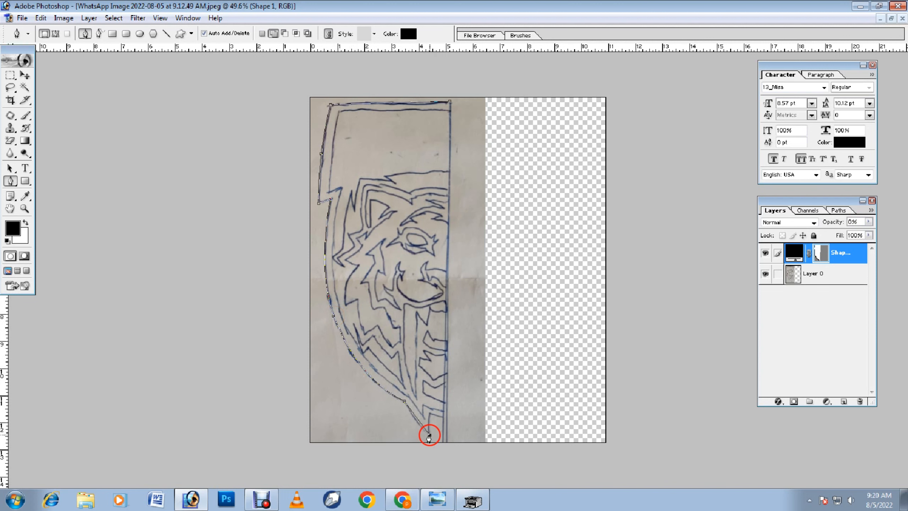
{"action": "left_click_drag", "start_coordinate": [418, 424], "coordinate": [429, 434]}
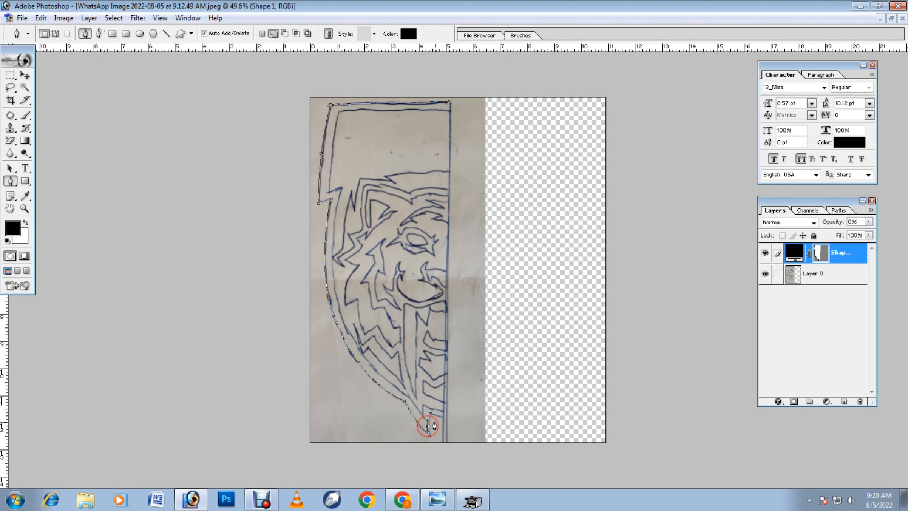
- Trace the border's stepped bottom edge to the centre line and return along the inner zigzag
{"action": "left_click", "coordinate": [443, 418]}
{"action": "left_click", "coordinate": [443, 419]}
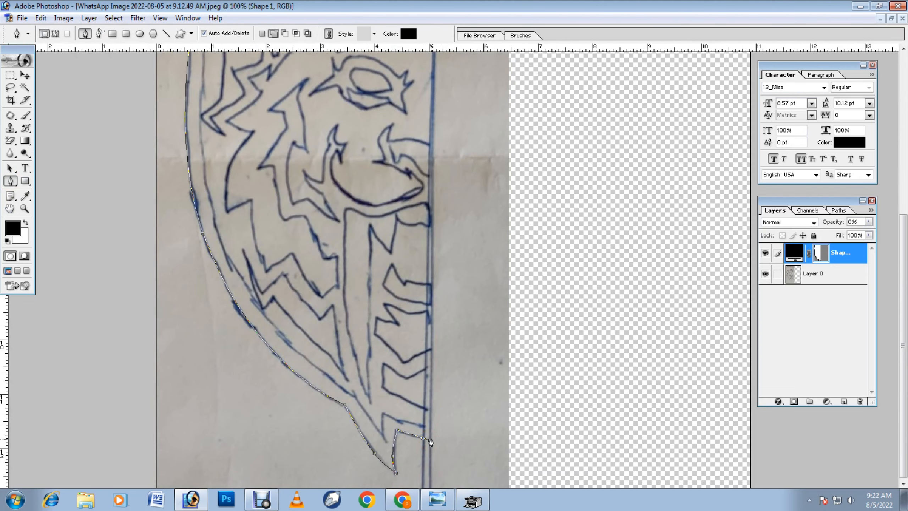
{"action": "left_click", "coordinate": [430, 441]}
{"action": "left_click", "coordinate": [430, 443]}
{"action": "left_click", "coordinate": [432, 427]}
{"action": "left_click", "coordinate": [383, 416]}
{"action": "left_click", "coordinate": [384, 439]}
- Trace the lower part of the border's inner curve upward and bend the segment to match the sketch
{"action": "left_click", "coordinate": [355, 393]}
{"action": "left_click", "coordinate": [365, 415]}
{"action": "left_click", "coordinate": [228, 255]}
{"action": "left_click", "coordinate": [279, 331]}
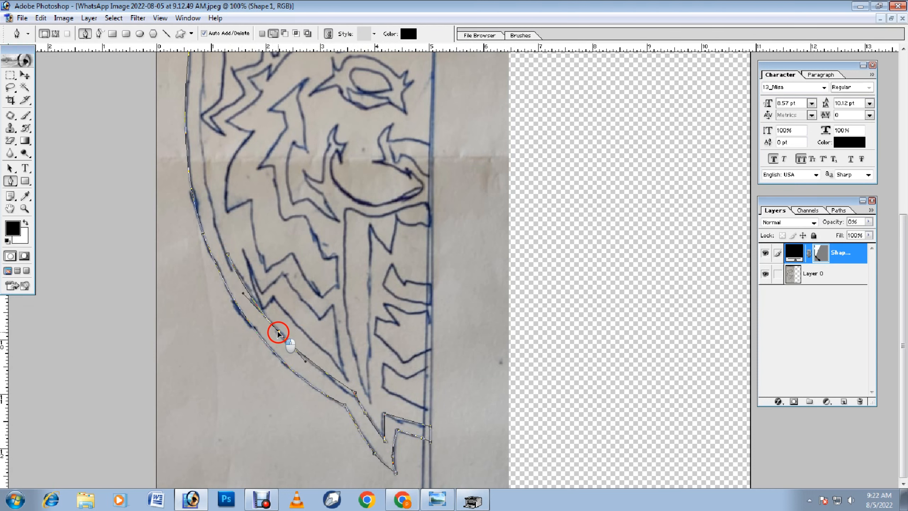
{"action": "left_click_drag", "start_coordinate": [355, 393], "coordinate": [352, 393]}
- Continue the border's inner curve up to the inner notch point, bending each segment along the drawn line
{"action": "scroll", "coordinate": [229, 311], "scroll_direction": "up", "scroll_amount": 3}
{"action": "scroll", "coordinate": [227, 309], "scroll_direction": "up", "scroll_amount": 1}
{"action": "left_click", "coordinate": [200, 169]}
{"action": "left_click_drag", "start_coordinate": [214, 251], "coordinate": [203, 252]}
{"action": "scroll", "coordinate": [204, 254], "scroll_direction": "up", "scroll_amount": 7}
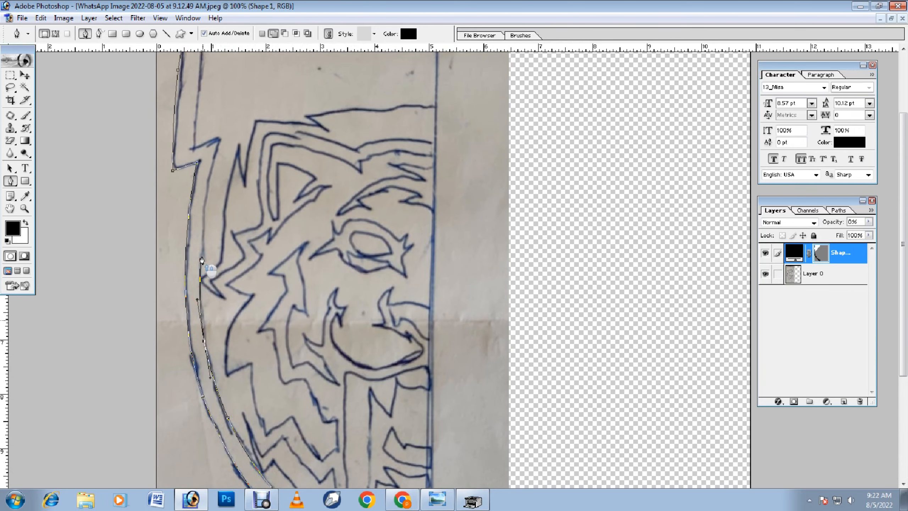
{"action": "left_click", "coordinate": [220, 175]}
{"action": "left_click", "coordinate": [211, 240]}
{"action": "left_click_drag", "start_coordinate": [210, 240], "coordinate": [206, 233]}
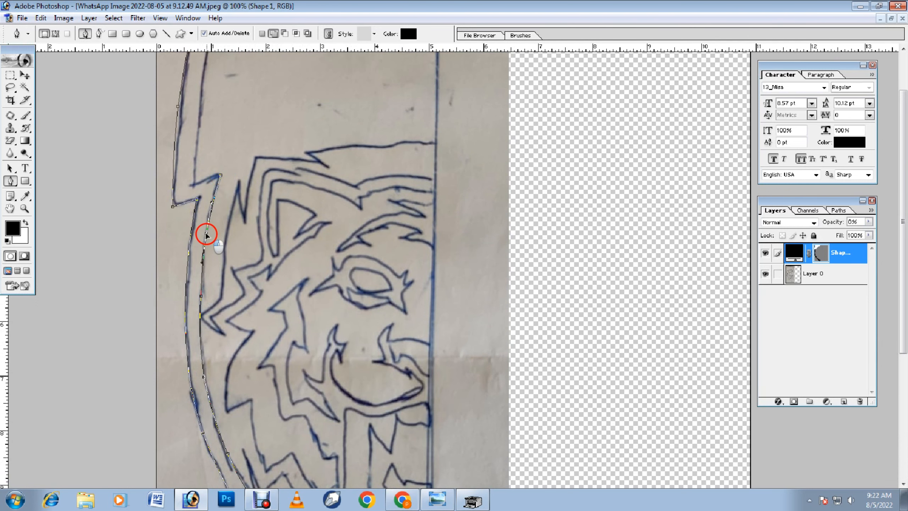
- Trace the border's inner notch, upper side and top inner edge, and close the border shape at its starting point
{"action": "scroll", "coordinate": [207, 237], "scroll_direction": "up", "scroll_amount": 3}
{"action": "left_click", "coordinate": [191, 228]}
{"action": "scroll", "coordinate": [191, 232], "scroll_direction": "up", "scroll_amount": 1}
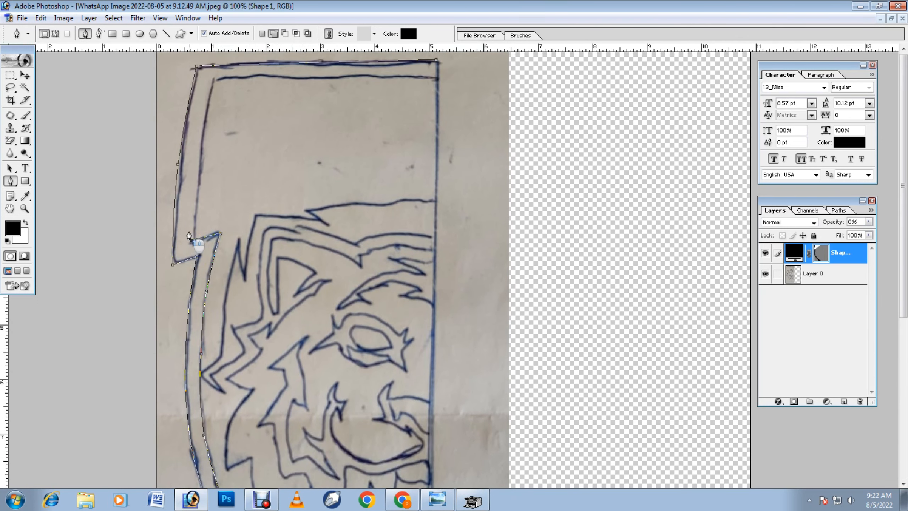
{"action": "left_click", "coordinate": [214, 78]}
{"action": "left_click", "coordinate": [436, 78]}
{"action": "left_click", "coordinate": [361, 77]}
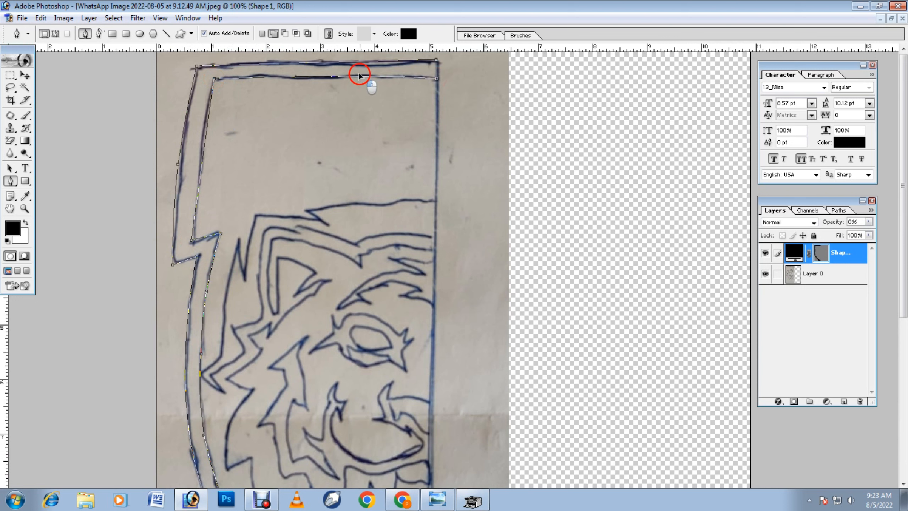
{"action": "left_click", "coordinate": [436, 61]}
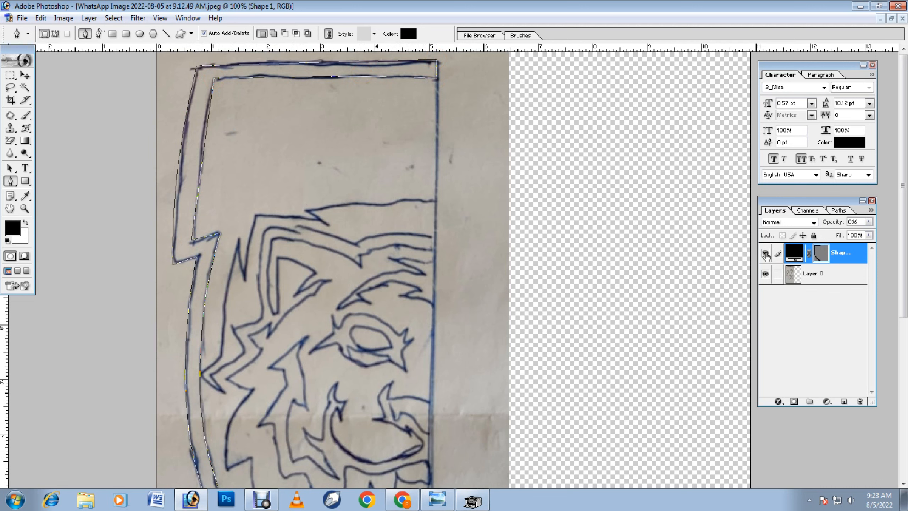
- Start a second pen shape along the jagged inner edge of the outer mane band, up to the base of the ear
{"action": "scroll", "coordinate": [271, 241], "scroll_direction": "down", "scroll_amount": 3}
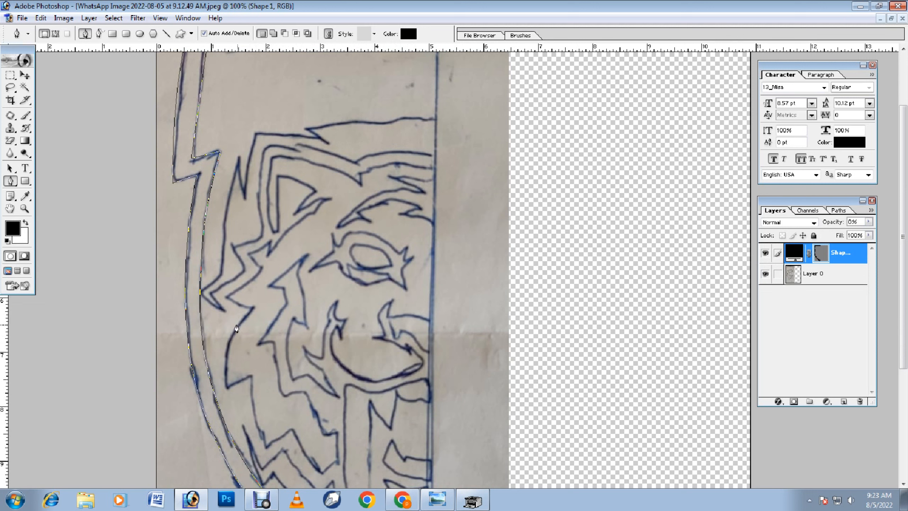
{"action": "left_click_drag", "start_coordinate": [226, 310], "coordinate": [213, 301]}
{"action": "left_click", "coordinate": [212, 291]}
{"action": "left_click", "coordinate": [244, 270]}
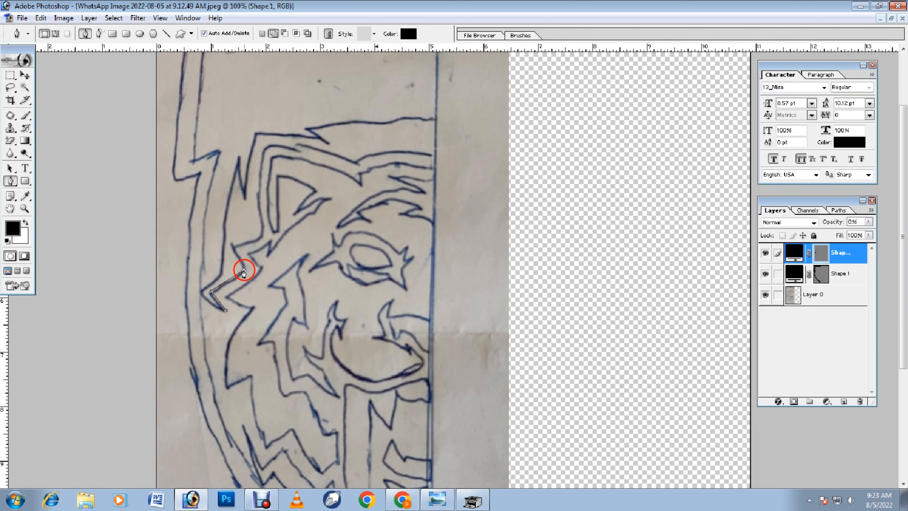
{"action": "left_click", "coordinate": [234, 243]}
{"action": "left_click", "coordinate": [262, 234]}
- Trace the band's inner edge around the ear and across the forehead to the centre line with curved segments
{"action": "left_click", "coordinate": [268, 147]}
{"action": "left_click_drag", "start_coordinate": [265, 184], "coordinate": [259, 183]}
{"action": "left_click", "coordinate": [358, 163]}
{"action": "left_click_drag", "start_coordinate": [306, 153], "coordinate": [305, 147]}
{"action": "left_click", "coordinate": [435, 155]}
{"action": "left_click_drag", "start_coordinate": [408, 157], "coordinate": [384, 150]}
- Trace the band's upper edge from the centre line through the forehead spike to the corner above the ear
{"action": "left_click", "coordinate": [436, 116]}
{"action": "left_click", "coordinate": [302, 126]}
{"action": "left_click", "coordinate": [328, 144]}
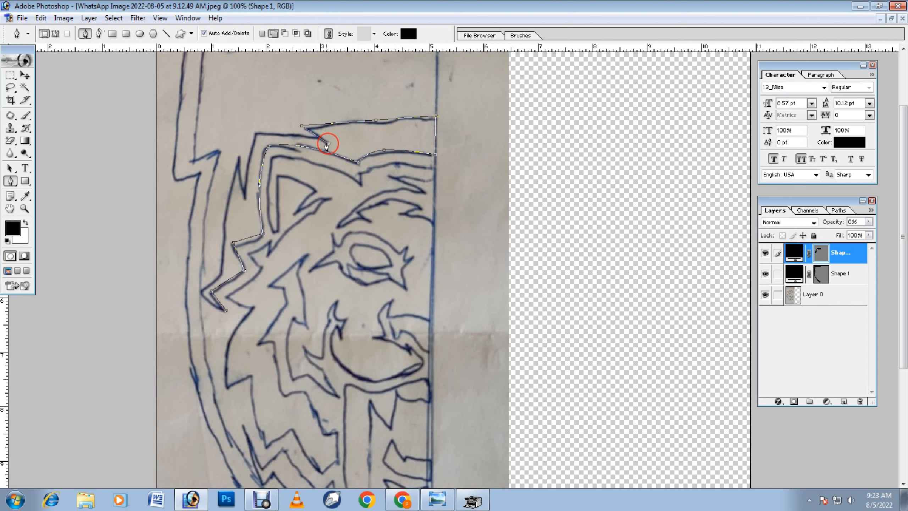
{"action": "left_click", "coordinate": [257, 133]}
{"action": "left_click", "coordinate": [306, 141]}
- Trace the tall spike and outer side of the mane band, and close the second shape
{"action": "left_click", "coordinate": [245, 201]}
{"action": "left_click_drag", "start_coordinate": [248, 172], "coordinate": [241, 159]}
{"action": "left_click", "coordinate": [240, 144]}
{"action": "left_click", "coordinate": [219, 275]}
{"action": "left_click", "coordinate": [230, 208]}
{"action": "left_click_drag", "start_coordinate": [231, 211], "coordinate": [226, 209]}
{"action": "left_click", "coordinate": [201, 291]}
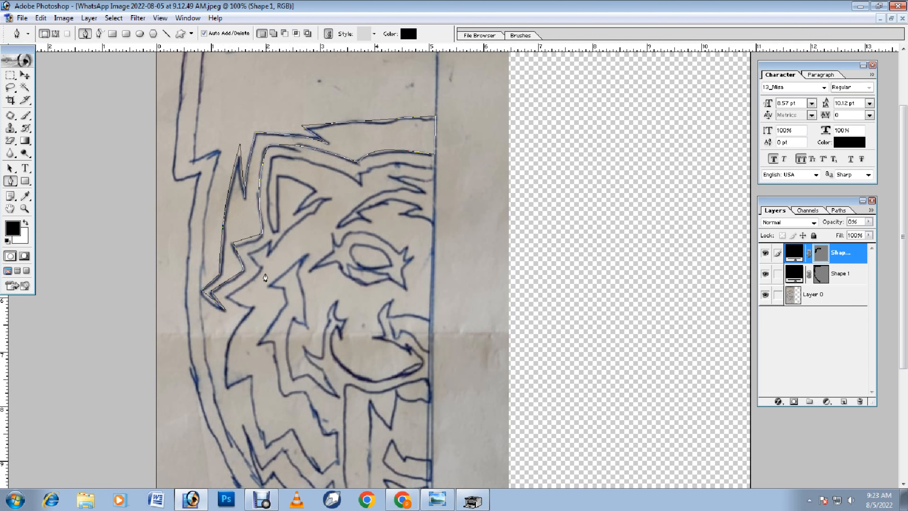
- Start a third pen shape along the lower edge of the jagged cheek stripe beside the border's lower curve
{"action": "scroll", "coordinate": [273, 269], "scroll_direction": "up", "scroll_amount": 2}
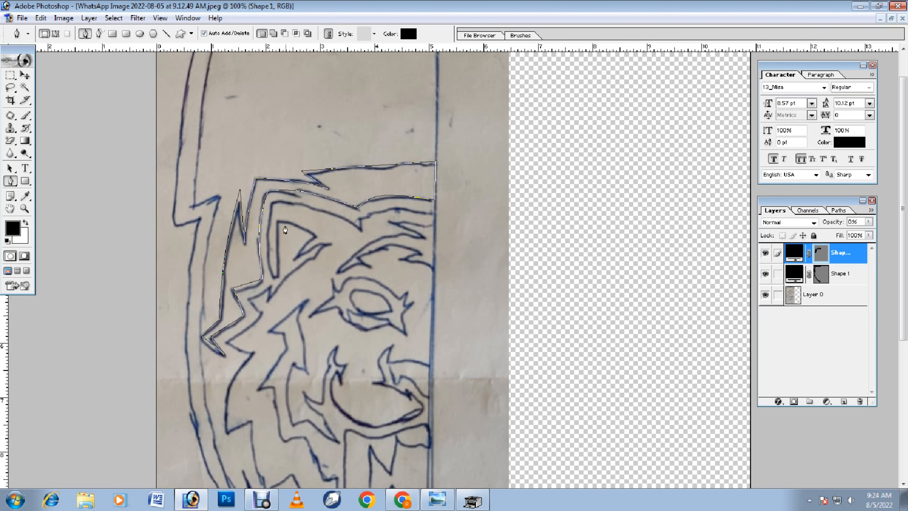
{"action": "scroll", "coordinate": [347, 280], "scroll_direction": "down", "scroll_amount": 10}
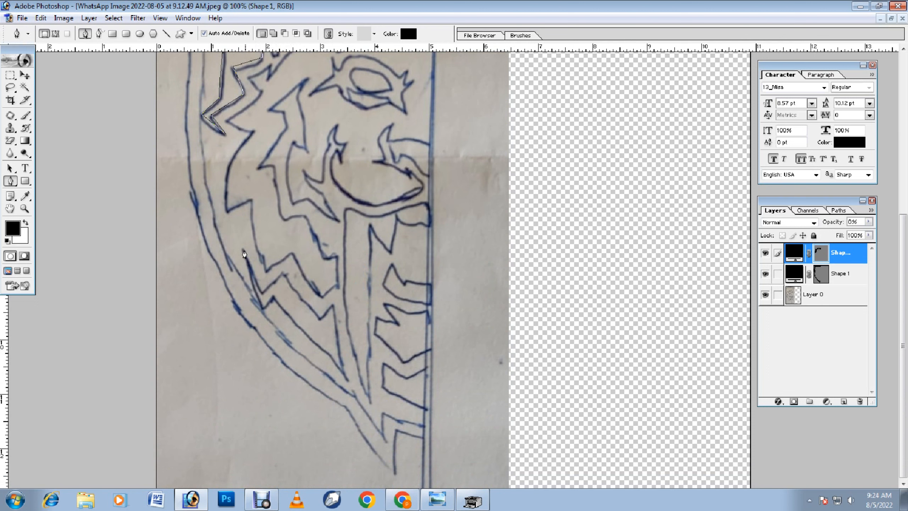
{"action": "left_click", "coordinate": [243, 250]}
{"action": "left_click", "coordinate": [262, 307]}
{"action": "left_click", "coordinate": [274, 295]}
{"action": "left_click_drag", "start_coordinate": [311, 331], "coordinate": [329, 355]}
{"action": "left_click_drag", "start_coordinate": [297, 316], "coordinate": [296, 323]}
- Trace the cheek stripe's pointed lower end and zigzag upper edge, and close the third shape
{"action": "left_click", "coordinate": [334, 306]}
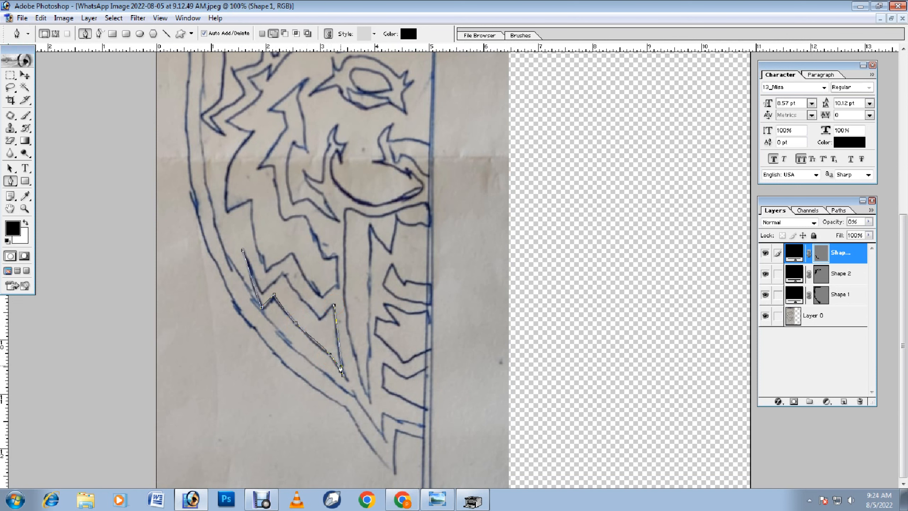
{"action": "mouse_move", "coordinate": [347, 380]}
{"action": "left_mouse_down"}
{"action": "mouse_move", "coordinate": [352, 399]}
{"action": "mouse_move", "coordinate": [344, 375]}
{"action": "left_mouse_up"}
{"action": "left_click", "coordinate": [319, 318]}
{"action": "left_click", "coordinate": [284, 273]}
{"action": "left_click", "coordinate": [261, 294]}
{"action": "left_click", "coordinate": [242, 251]}
- Start a fourth pen shape along the lower zigzag edge of the cheek fur beside the mouth
{"action": "scroll", "coordinate": [321, 346], "scroll_direction": "up", "scroll_amount": 5}
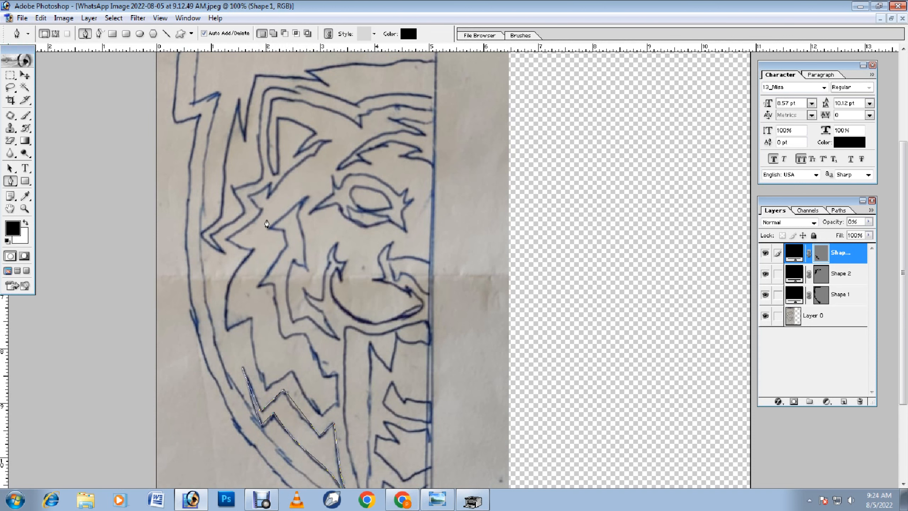
{"action": "scroll", "coordinate": [324, 413], "scroll_direction": "down", "scroll_amount": 2}
{"action": "left_click", "coordinate": [337, 328]}
{"action": "left_click", "coordinate": [338, 359]}
{"action": "left_click", "coordinate": [322, 368]}
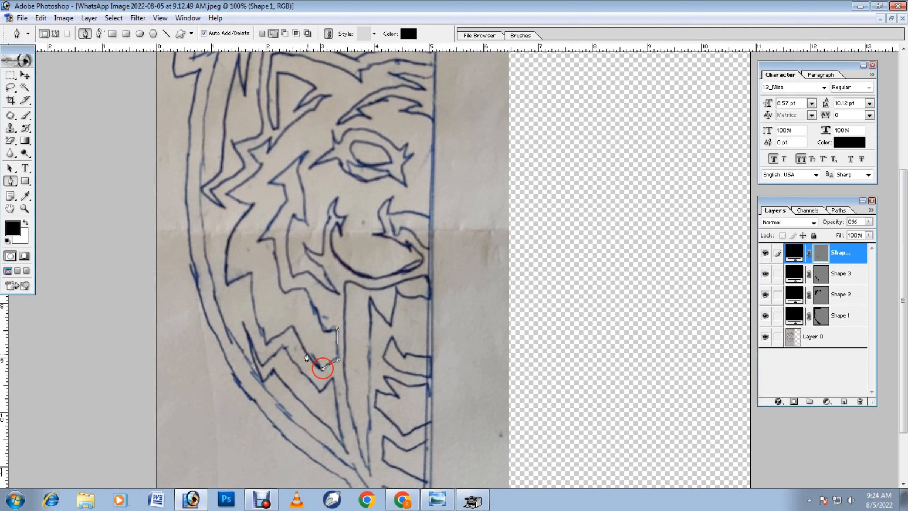
{"action": "left_click", "coordinate": [291, 325]}
{"action": "left_click", "coordinate": [312, 358]}
{"action": "left_click", "coordinate": [265, 344]}
- Trace the outer edge of the cheek fur upward, curving the long segment between the fur points
{"action": "left_click", "coordinate": [252, 273]}
{"action": "left_click", "coordinate": [255, 312]}
{"action": "left_click", "coordinate": [226, 287]}
{"action": "left_click", "coordinate": [252, 204]}
{"action": "left_click_drag", "start_coordinate": [237, 247], "coordinate": [226, 245]}
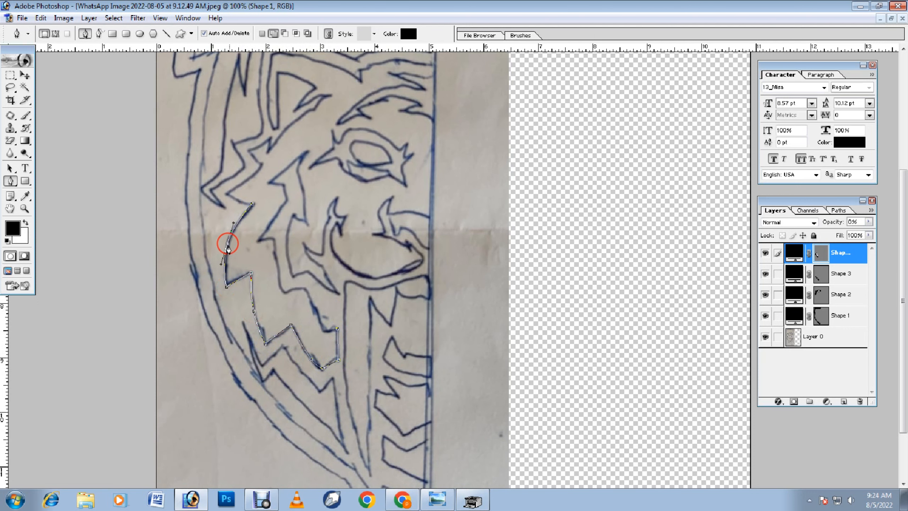
{"action": "scroll", "coordinate": [229, 243], "scroll_direction": "up", "scroll_amount": 3}
{"action": "left_click", "coordinate": [226, 247]}
- Trace the fur spikes between the cheek and the base of the ear
{"action": "left_click", "coordinate": [261, 221]}
{"action": "left_click", "coordinate": [240, 253]}
{"action": "left_click", "coordinate": [249, 231]}
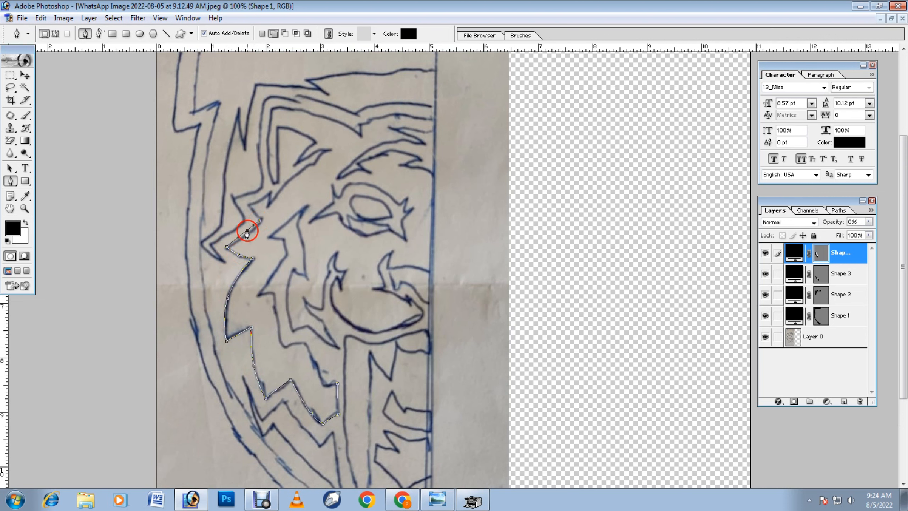
{"action": "scroll", "coordinate": [251, 232], "scroll_direction": "up", "scroll_amount": 2}
{"action": "left_click", "coordinate": [251, 240]}
{"action": "left_click_drag", "start_coordinate": [274, 224], "coordinate": [268, 242]}
- Trace the curved fur line from the ear base to its tip and back along the small inner ear spike
{"action": "left_click", "coordinate": [316, 200]}
{"action": "left_click", "coordinate": [291, 215]}
{"action": "left_click", "coordinate": [323, 188]}
{"action": "left_click", "coordinate": [328, 186]}
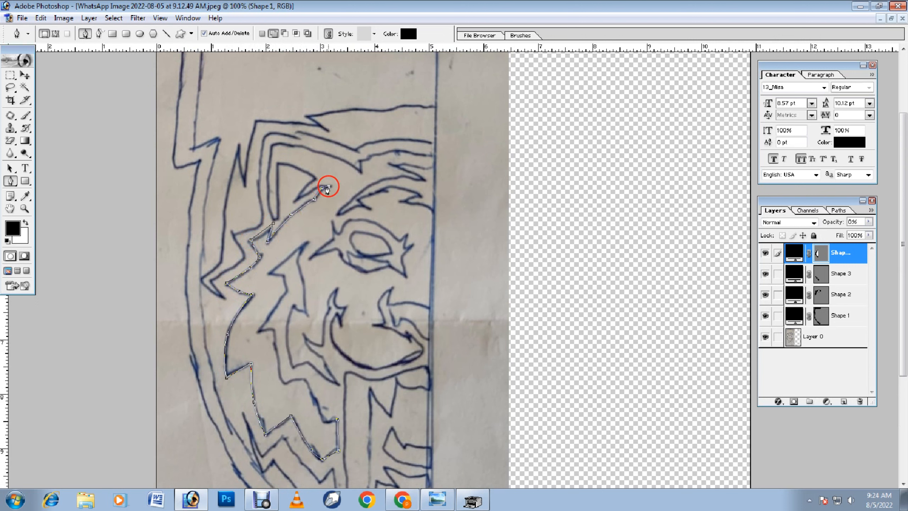
{"action": "left_click", "coordinate": [296, 199]}
{"action": "left_click", "coordinate": [312, 192]}
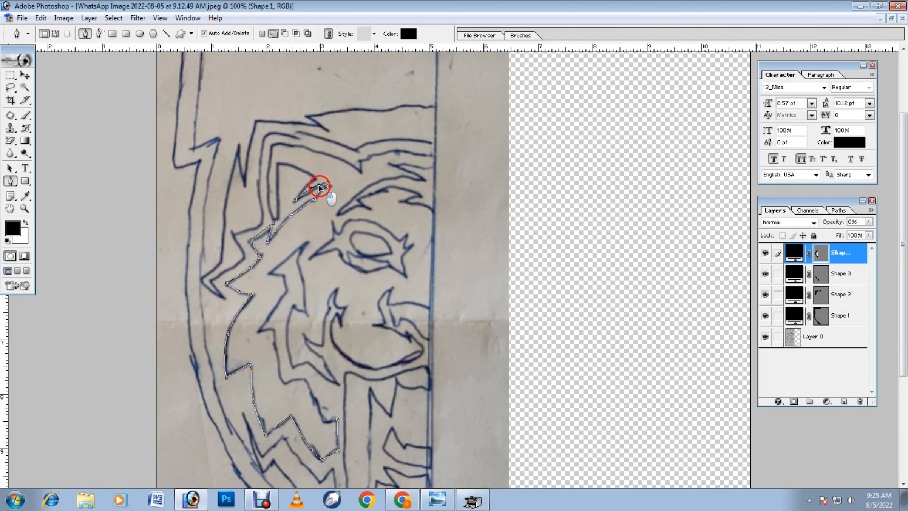
- Trace the inner ear triangle and start up the ear's outer side with a curved segment
{"action": "left_click", "coordinate": [315, 178]}
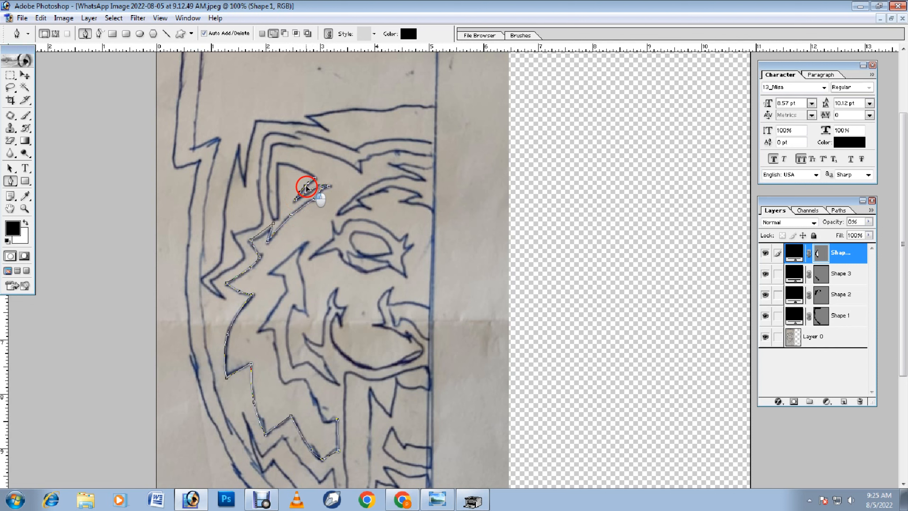
{"action": "left_click", "coordinate": [280, 164]}
{"action": "left_click", "coordinate": [297, 169]}
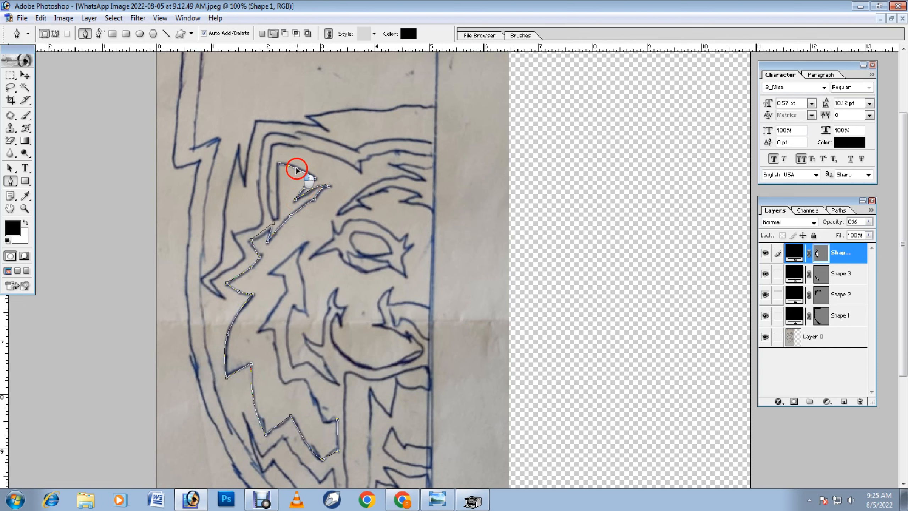
{"action": "left_click", "coordinate": [277, 218]}
{"action": "left_click", "coordinate": [268, 179]}
{"action": "left_click_drag", "start_coordinate": [272, 198], "coordinate": [270, 208]}
- Trace the top of the ear and the forehead edge to the centre line, curving the segments to the sketch
{"action": "scroll", "coordinate": [279, 219], "scroll_direction": "up", "scroll_amount": 1}
{"action": "left_click", "coordinate": [272, 172]}
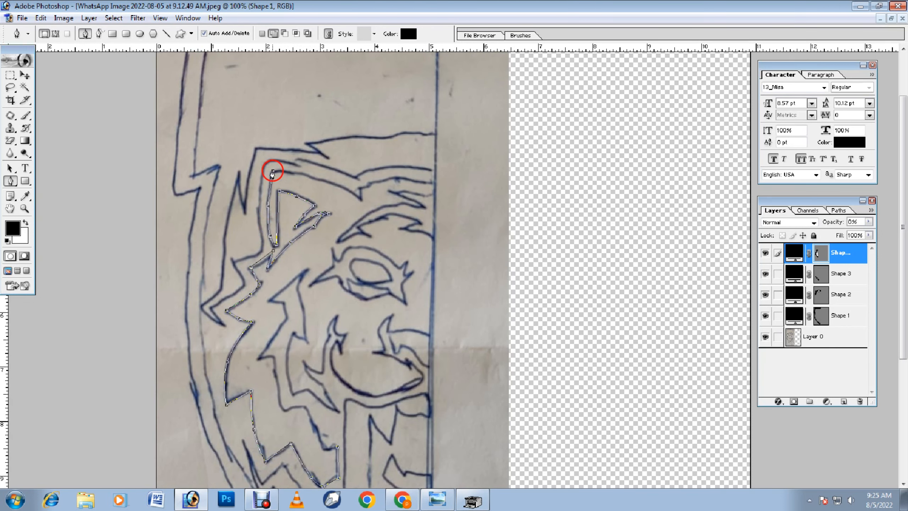
{"action": "left_click", "coordinate": [361, 198]}
{"action": "left_click_drag", "start_coordinate": [320, 186], "coordinate": [322, 181]}
{"action": "left_click", "coordinate": [434, 181]}
{"action": "left_click_drag", "start_coordinate": [407, 187], "coordinate": [364, 185]}
{"action": "left_click", "coordinate": [434, 193]}
- Trace the forehead stripe spikes and the curved upper edge of the eyebrow to its outer tip
{"action": "scroll", "coordinate": [391, 195], "scroll_direction": "down", "scroll_amount": 3}
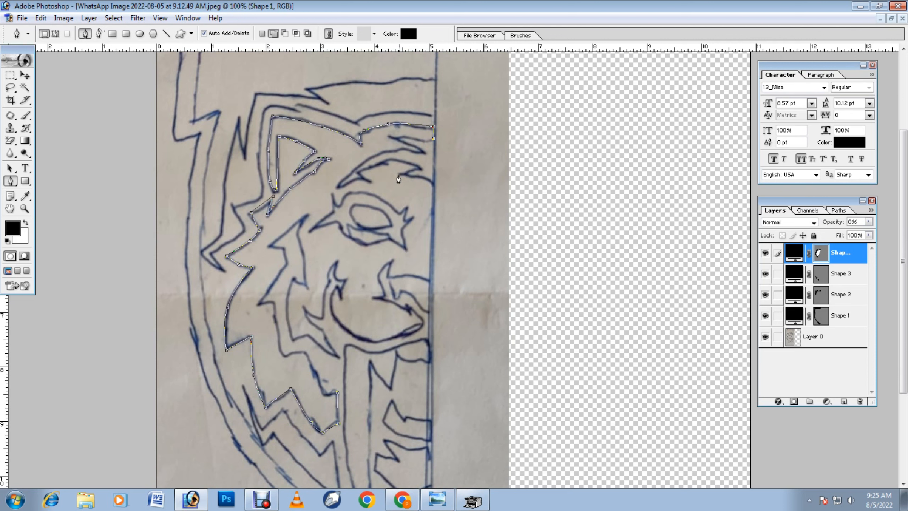
{"action": "left_click", "coordinate": [391, 136]}
{"action": "left_click", "coordinate": [425, 154]}
{"action": "left_click", "coordinate": [334, 186]}
{"action": "left_click_drag", "start_coordinate": [379, 152], "coordinate": [401, 143]}
- Trace the eyebrow's lower edge and inner spikes back to the centre line
{"action": "left_click", "coordinate": [335, 186], "text": "ctrl"}
{"action": "left_click", "coordinate": [369, 179]}
{"action": "left_click_drag", "start_coordinate": [353, 183], "coordinate": [371, 181]}
{"action": "left_click", "coordinate": [359, 172]}
{"action": "left_click_drag", "start_coordinate": [421, 166], "coordinate": [389, 163]}
{"action": "left_click", "coordinate": [400, 174]}
{"action": "left_click", "coordinate": [422, 176]}
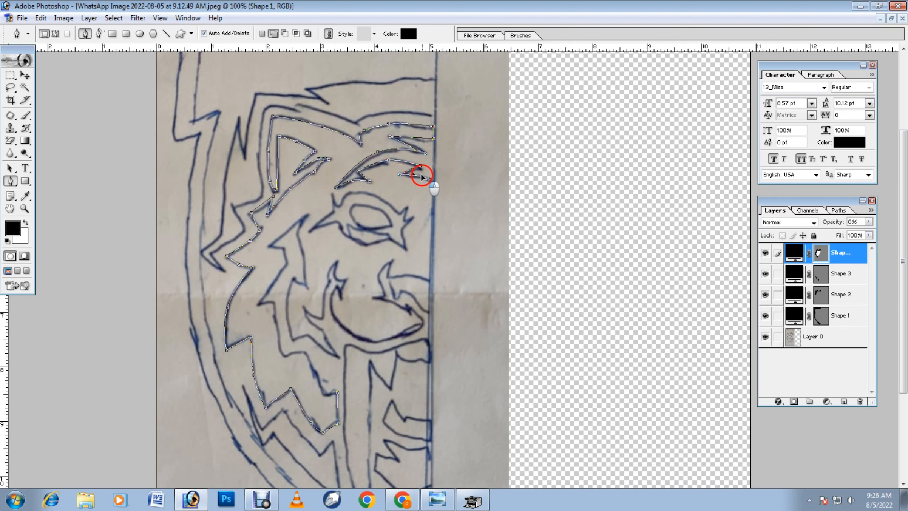
- Continue the shape down the centre line and trace the upper edge and spike of the nose
{"action": "left_click", "coordinate": [429, 281]}
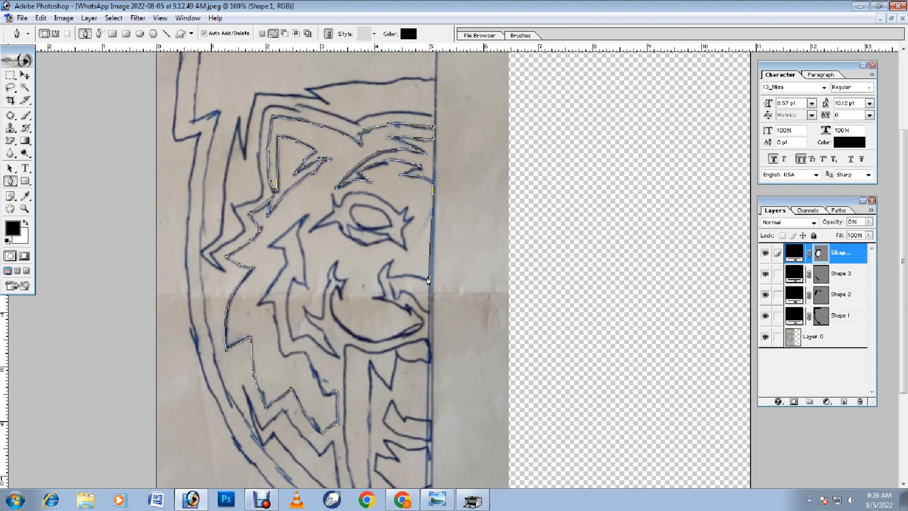
{"action": "left_click", "coordinate": [392, 276]}
{"action": "left_click", "coordinate": [416, 276]}
{"action": "left_click", "coordinate": [381, 269]}
{"action": "left_click_drag", "start_coordinate": [381, 269], "coordinate": [380, 278]}
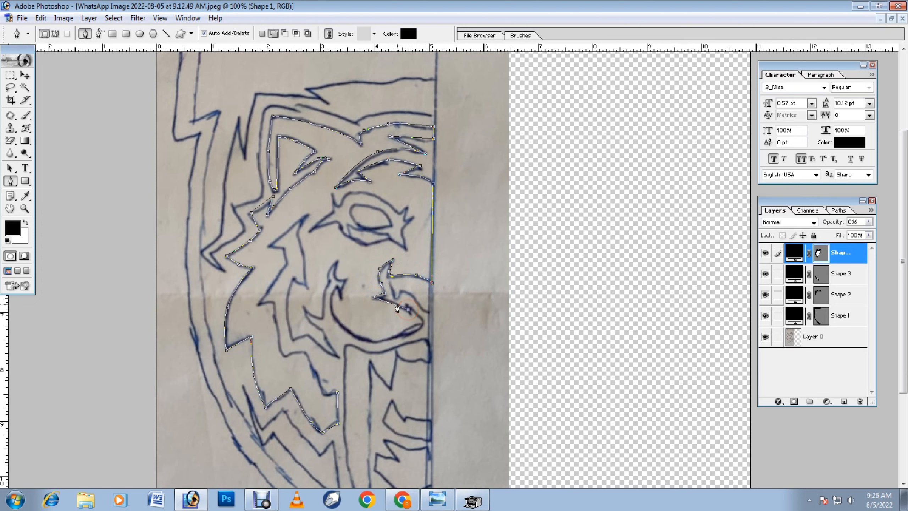
- Trace the lower edge of the nose to the muzzle's pointed end and curve the path along the muzzle's underside
{"action": "left_click", "coordinate": [394, 299]}
{"action": "left_click", "coordinate": [422, 320]}
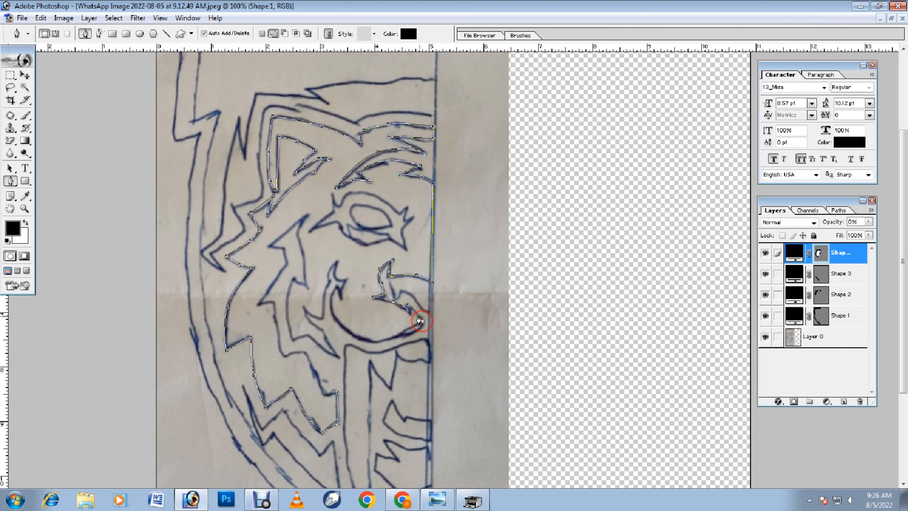
{"action": "left_click", "coordinate": [361, 338]}
{"action": "mouse_move", "coordinate": [386, 330]}
{"action": "left_mouse_down"}
{"action": "mouse_move", "coordinate": [408, 334]}
{"action": "mouse_move", "coordinate": [378, 341]}
{"action": "left_mouse_up"}
{"action": "left_click", "coordinate": [384, 336]}
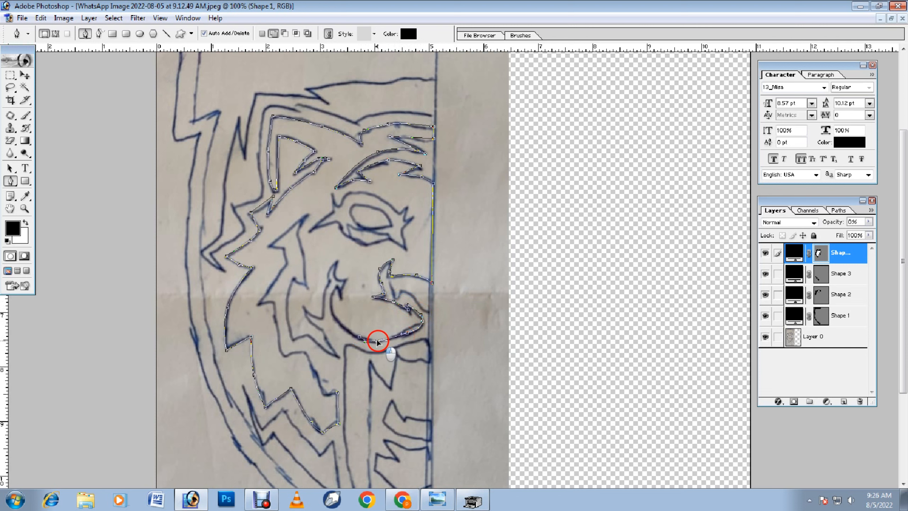
- Trace the muzzle's outer curve upward and around the small hooked spikes at its upper end
{"action": "mouse_move", "coordinate": [336, 287]}
{"action": "left_mouse_down"}
{"action": "mouse_move", "coordinate": [346, 310]}
{"action": "mouse_move", "coordinate": [332, 318]}
{"action": "left_mouse_up"}
{"action": "left_click", "coordinate": [342, 298]}
{"action": "left_click", "coordinate": [345, 277]}
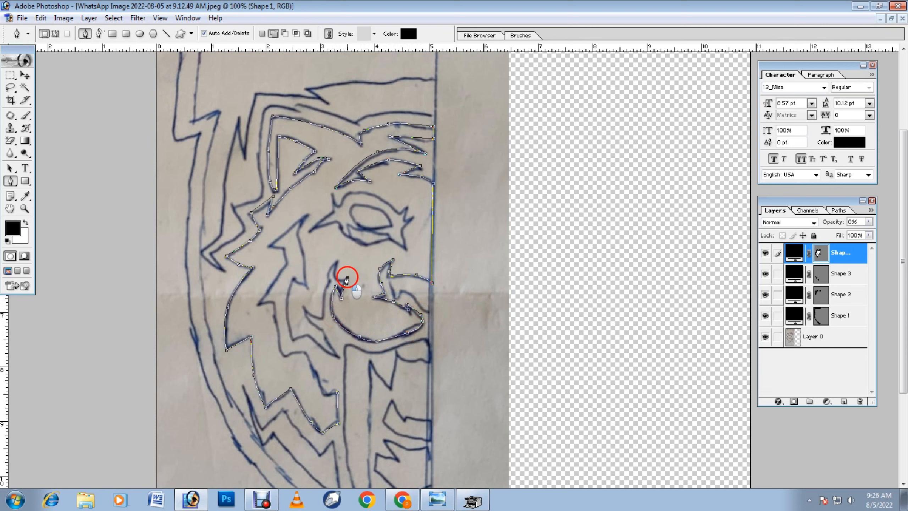
{"action": "left_click", "coordinate": [338, 258]}
{"action": "left_click", "coordinate": [336, 277]}
- Trace the outer side of the muzzle hook down to the cheek and around the short cheek spike
{"action": "left_click", "coordinate": [328, 271]}
{"action": "left_click", "coordinate": [325, 296]}
{"action": "left_click", "coordinate": [321, 319]}
{"action": "left_click", "coordinate": [322, 318]}
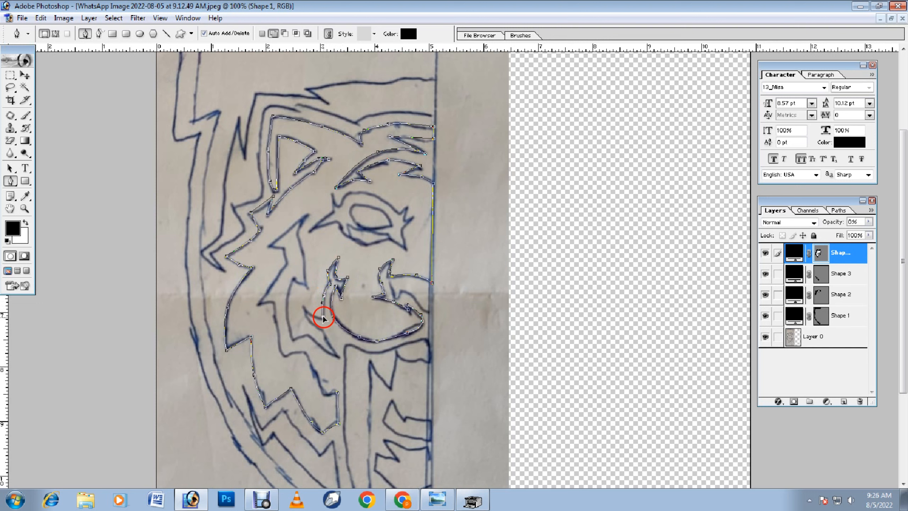
{"action": "left_click", "coordinate": [303, 307]}
{"action": "left_click", "coordinate": [310, 315]}
{"action": "left_click", "coordinate": [304, 318]}
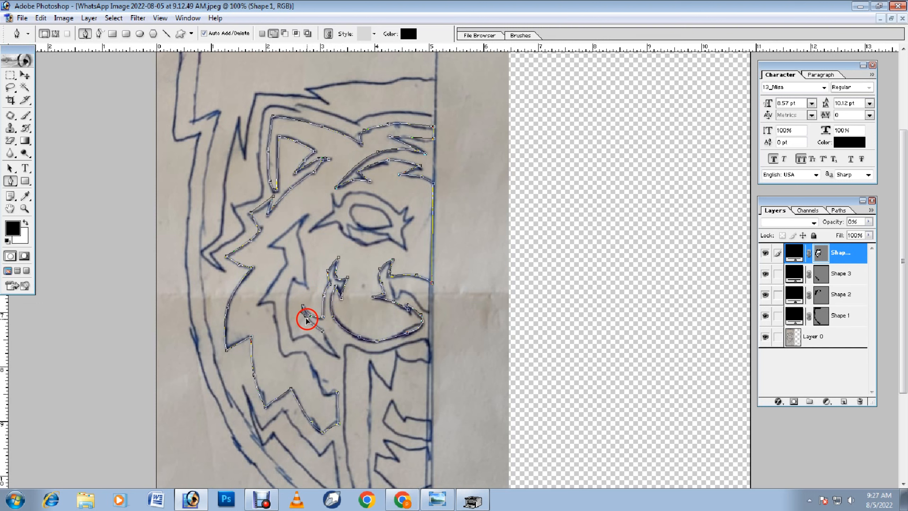
- Trace the long lower cheek spike and the curved inner edge rising from it, bending the segments to the sketch
{"action": "left_click", "coordinate": [334, 356]}
{"action": "left_click", "coordinate": [321, 344]}
{"action": "left_click", "coordinate": [311, 335]}
{"action": "left_click", "coordinate": [293, 339]}
{"action": "left_click", "coordinate": [294, 279]}
{"action": "left_click", "coordinate": [287, 307]}
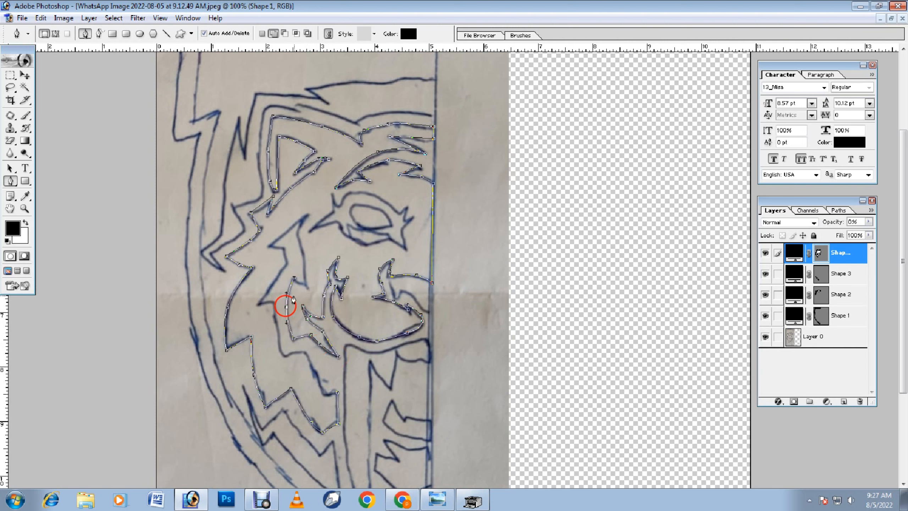
- Trace the upper cheek stripe to its tip below the eye and back around its outer spike
{"action": "left_click", "coordinate": [309, 288]}
{"action": "left_click", "coordinate": [299, 232]}
{"action": "left_click", "coordinate": [305, 254]}
{"action": "left_click", "coordinate": [307, 273]}
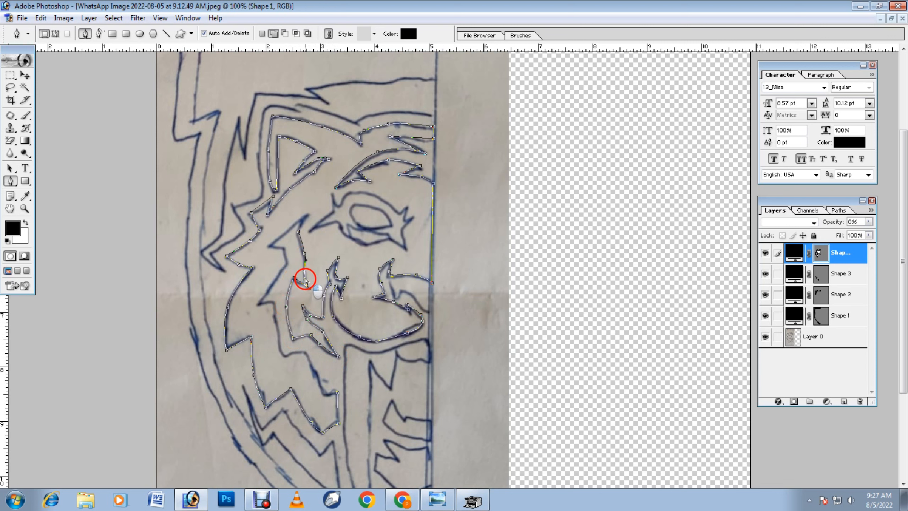
{"action": "left_click", "coordinate": [311, 212]}
{"action": "left_click", "coordinate": [269, 245]}
{"action": "left_click", "coordinate": [293, 223]}
{"action": "left_click", "coordinate": [284, 249]}
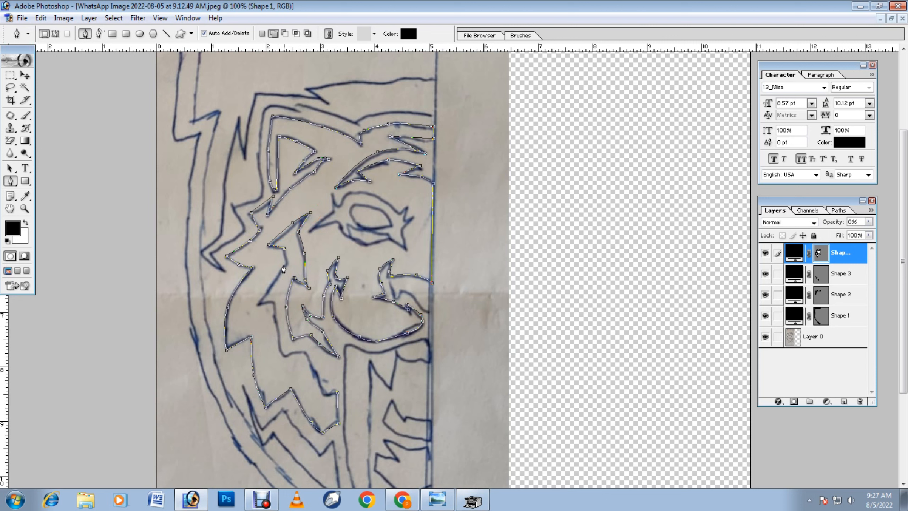
- Trace the outer edge of the cheek stripe past the middle spike and down to the lower cheek corner
{"action": "left_click", "coordinate": [285, 260]}
{"action": "left_click", "coordinate": [285, 266]}
{"action": "left_click", "coordinate": [255, 309]}
{"action": "left_click", "coordinate": [266, 303]}
{"action": "left_click", "coordinate": [275, 303]}
{"action": "left_click", "coordinate": [275, 280]}
{"action": "left_click", "coordinate": [280, 349]}
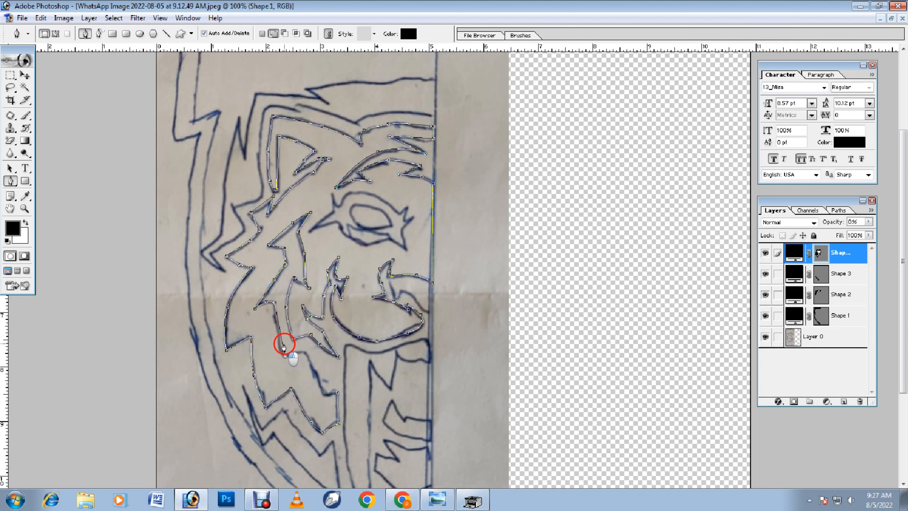
- Trace the lower cheek edge down to the mane and close the face shape
{"action": "left_click", "coordinate": [305, 352]}
{"action": "left_click", "coordinate": [293, 352]}
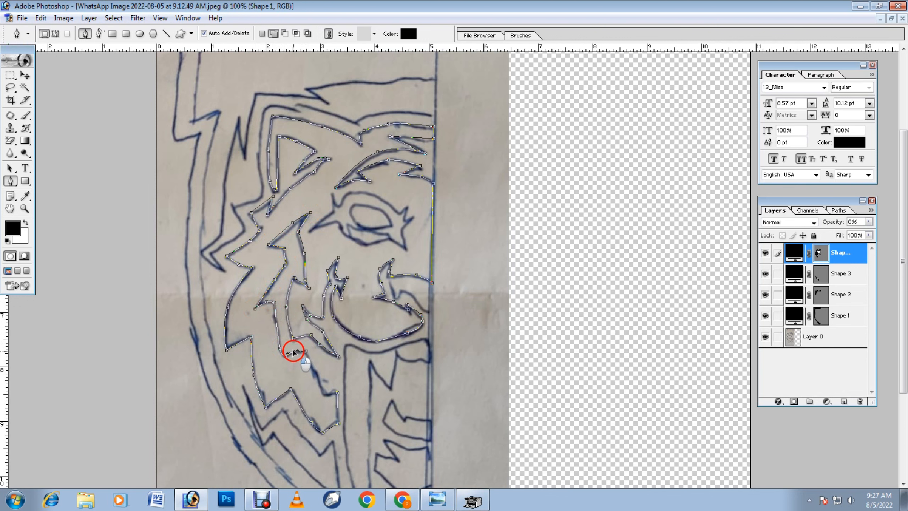
{"action": "left_click", "coordinate": [325, 394]}
{"action": "left_click", "coordinate": [314, 379]}
{"action": "scroll", "coordinate": [363, 329], "scroll_direction": "down", "scroll_amount": 5}
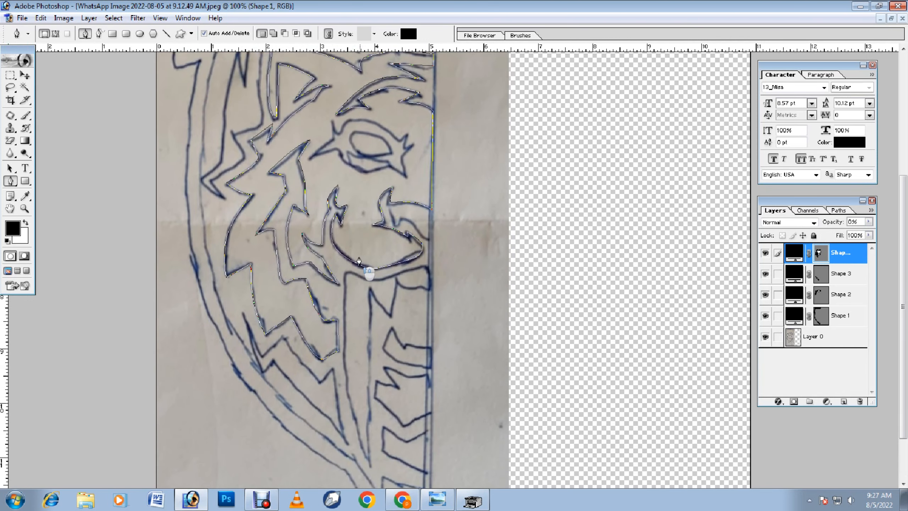
- Start a new shape for the eye outline, tracing its curved upper edge, inner corner spikes and lower edge
{"action": "scroll", "coordinate": [359, 260], "scroll_direction": "up", "scroll_amount": 8}
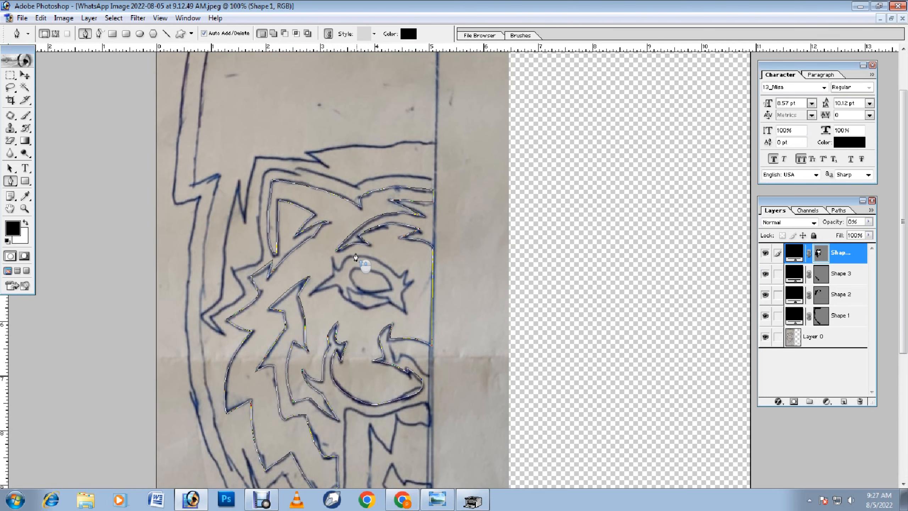
{"action": "scroll", "coordinate": [377, 258], "scroll_direction": "up", "scroll_amount": 2}
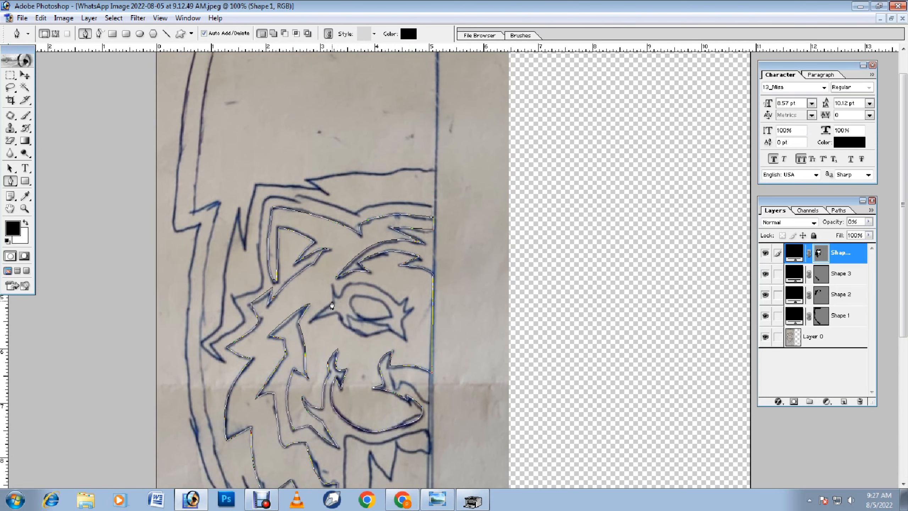
{"action": "left_click", "coordinate": [332, 306]}
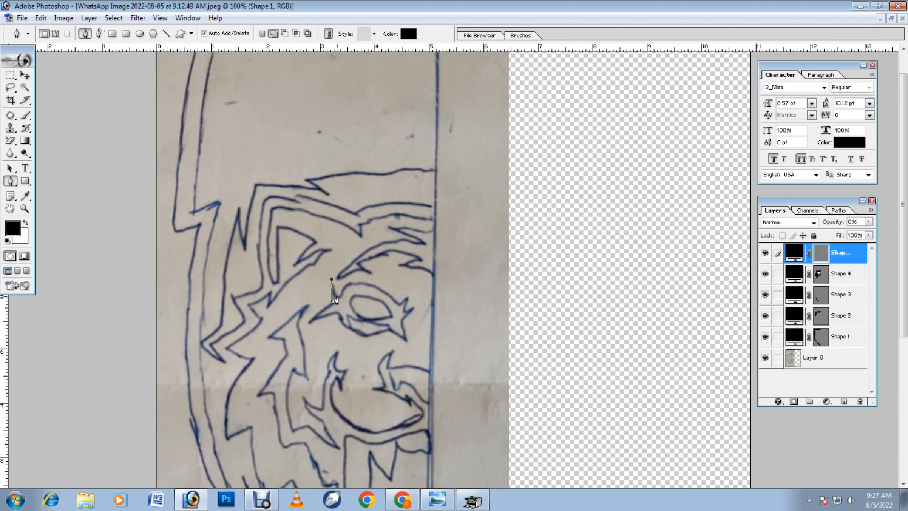
{"action": "left_click", "coordinate": [399, 302]}
{"action": "mouse_move", "coordinate": [370, 294]}
{"action": "left_mouse_down"}
{"action": "mouse_move", "coordinate": [373, 286]}
{"action": "mouse_move", "coordinate": [403, 312]}
{"action": "mouse_move", "coordinate": [415, 305]}
{"action": "left_mouse_up"}
{"action": "left_click", "coordinate": [407, 342]}
{"action": "left_click", "coordinate": [390, 330]}
{"action": "left_click", "coordinate": [364, 337]}
{"action": "left_click", "coordinate": [373, 333]}
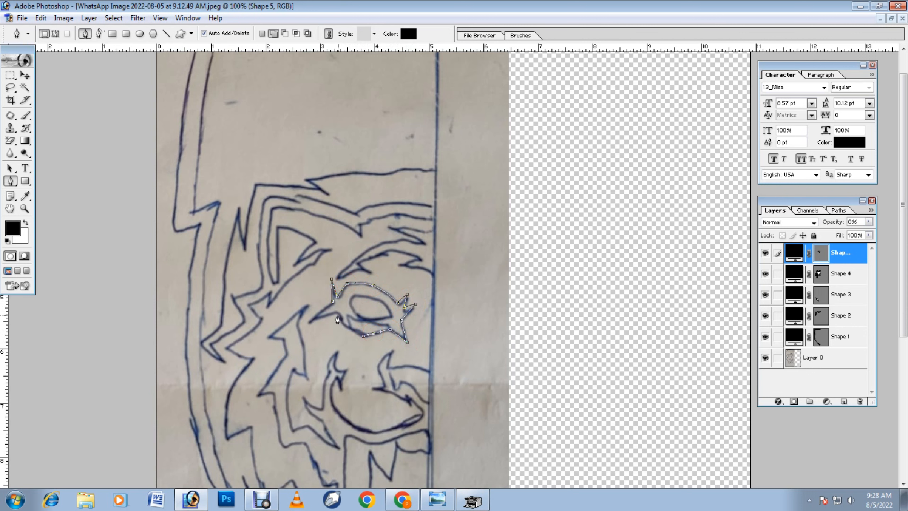
- Trace the outer lower edge and outer corner spike of the eye and close the eye outline
{"action": "left_click", "coordinate": [345, 326]}
{"action": "left_click", "coordinate": [339, 315]}
{"action": "left_click", "coordinate": [308, 322]}
{"action": "left_click", "coordinate": [309, 323]}
{"action": "left_click", "coordinate": [332, 306]}
- Trace the oval inside the eye as a separate closed shape, curving its segments to the sketch
{"action": "left_click", "coordinate": [350, 299]}
{"action": "left_click", "coordinate": [390, 318]}
{"action": "left_click", "coordinate": [355, 311]}
{"action": "mouse_move", "coordinate": [354, 311]}
{"action": "left_mouse_down"}
{"action": "mouse_move", "coordinate": [371, 305]}
{"action": "mouse_move", "coordinate": [363, 297]}
{"action": "left_mouse_up"}
{"action": "left_click", "coordinate": [350, 298]}
{"action": "left_click", "coordinate": [368, 308]}
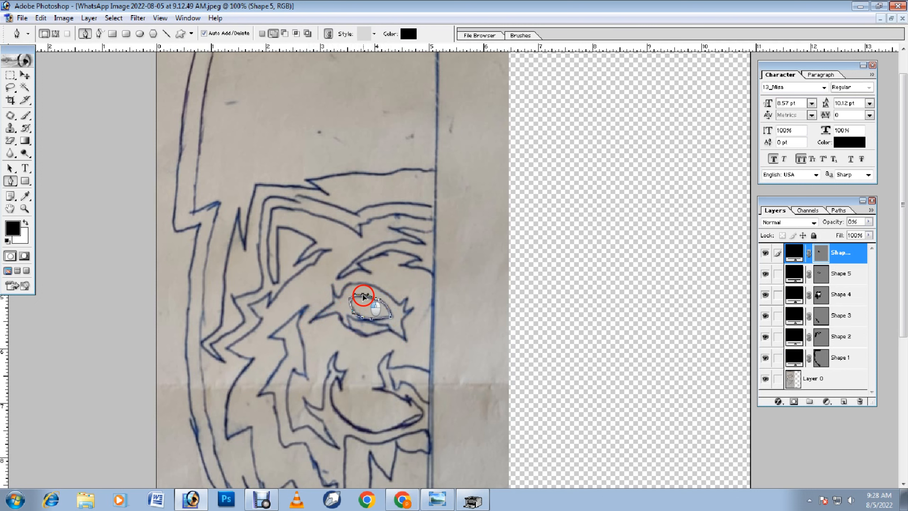
- Trace the narrow crescent below the eye's inner oval as its own closed shape
{"action": "scroll", "coordinate": [351, 309], "scroll_direction": "down", "scroll_amount": 2}
{"action": "key", "text": "Return"}
{"action": "left_click", "coordinate": [351, 301]}
{"action": "left_click", "coordinate": [347, 289]}
{"action": "left_click", "coordinate": [389, 299]}
{"action": "left_click_drag", "start_coordinate": [368, 294], "coordinate": [365, 294]}
{"action": "left_click", "coordinate": [390, 303]}
{"action": "left_click", "coordinate": [367, 309]}
- Start a shape at the centre line below the muzzle and trace the curved upper edge of the mouth
{"action": "scroll", "coordinate": [378, 303], "scroll_direction": "down", "scroll_amount": 3}
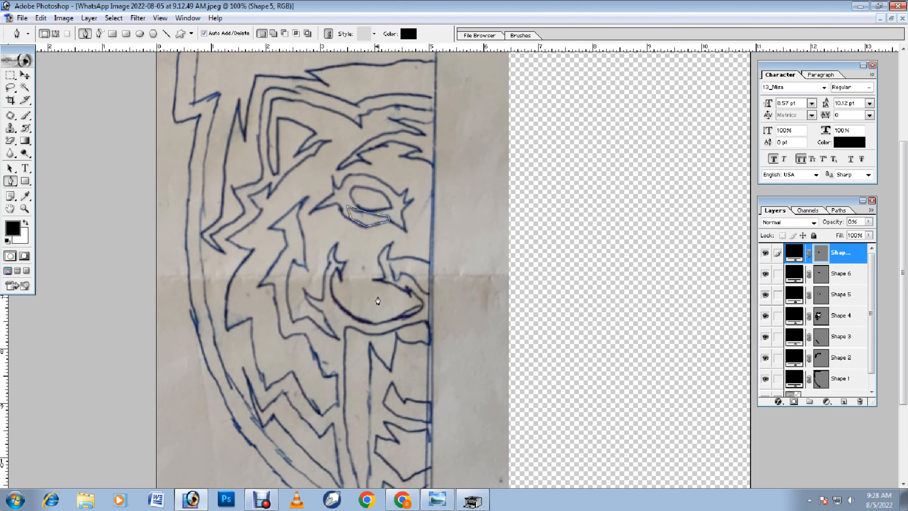
{"action": "scroll", "coordinate": [378, 301], "scroll_direction": "up", "scroll_amount": 1}
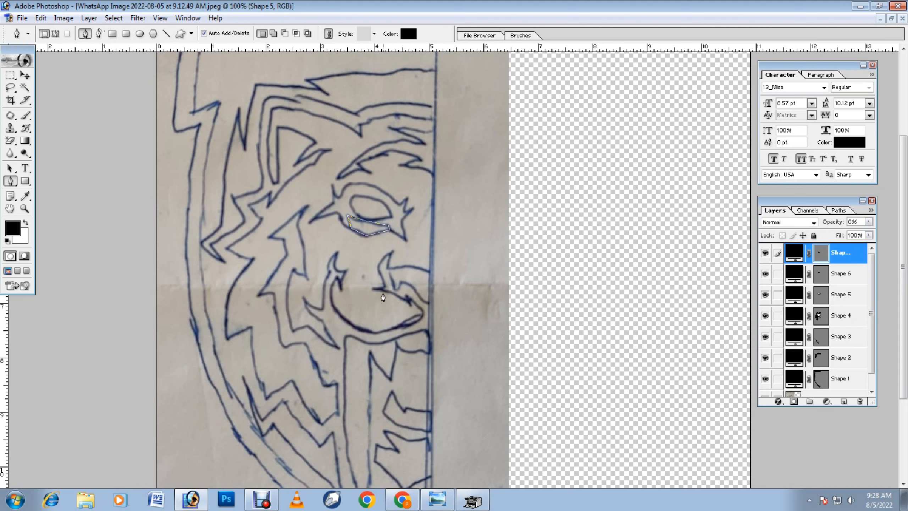
{"action": "scroll", "coordinate": [384, 296], "scroll_direction": "down", "scroll_amount": 4}
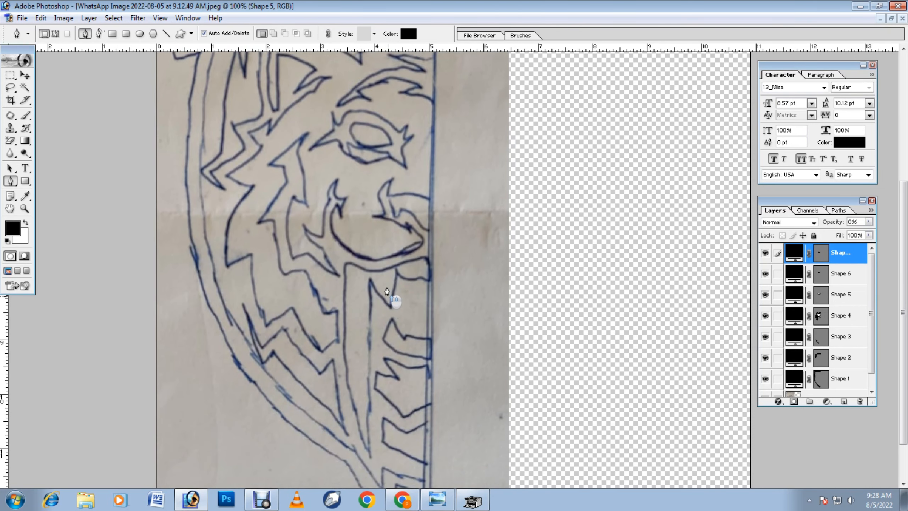
{"action": "scroll", "coordinate": [389, 290], "scroll_direction": "down", "scroll_amount": 2}
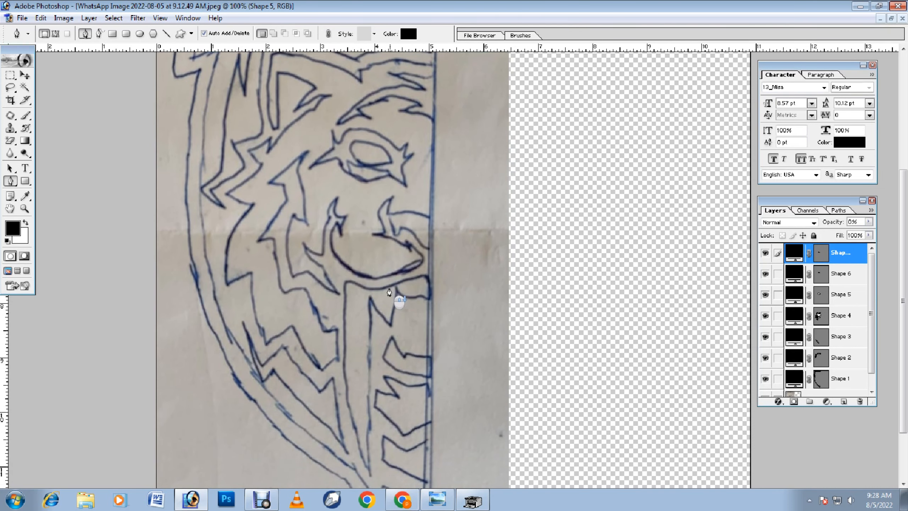
{"action": "left_click", "coordinate": [433, 298]}
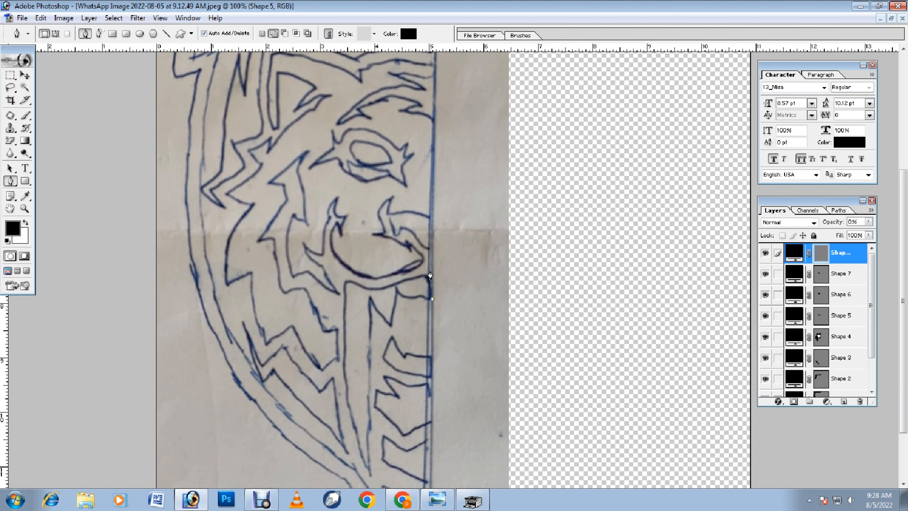
{"action": "key", "text": "ctrl+z"}
{"action": "left_click", "coordinate": [432, 274]}
{"action": "left_click", "coordinate": [346, 282]}
{"action": "left_click", "coordinate": [387, 277]}
{"action": "left_click_drag", "start_coordinate": [388, 277], "coordinate": [379, 290]}
- Trace the long narrow stripe below the mouth down to its tip and back up its inner edge
{"action": "scroll", "coordinate": [363, 302], "scroll_direction": "down", "scroll_amount": 2}
{"action": "left_click", "coordinate": [370, 446]}
{"action": "left_click", "coordinate": [348, 376]}
{"action": "left_click_drag", "start_coordinate": [347, 377], "coordinate": [368, 369]}
{"action": "left_click", "coordinate": [371, 270]}
{"action": "left_click", "coordinate": [372, 363]}
- Trace the short spike and lower lip edge to the centre line and close the mouth shape
{"action": "left_click", "coordinate": [393, 301]}
{"action": "left_click", "coordinate": [399, 262]}
{"action": "left_click", "coordinate": [430, 270]}
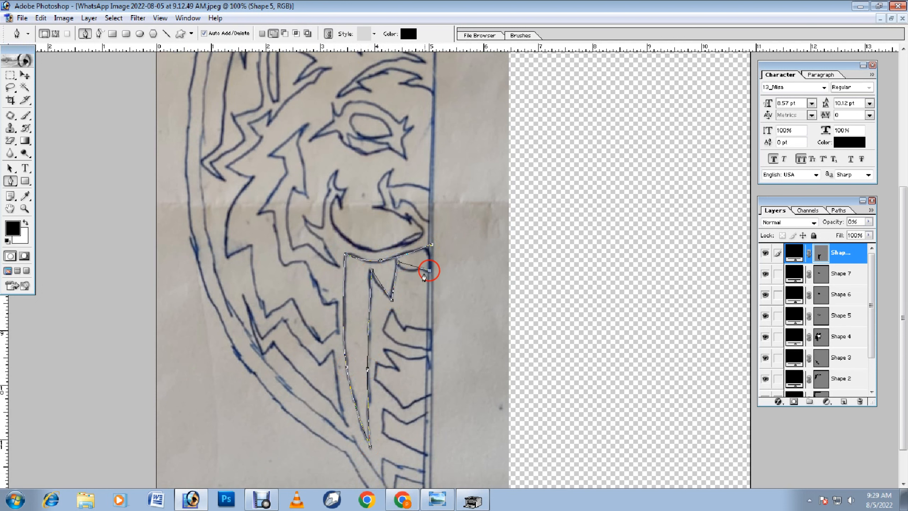
{"action": "scroll", "coordinate": [427, 275], "scroll_direction": "up", "scroll_amount": 1}
{"action": "left_click", "coordinate": [407, 280]}
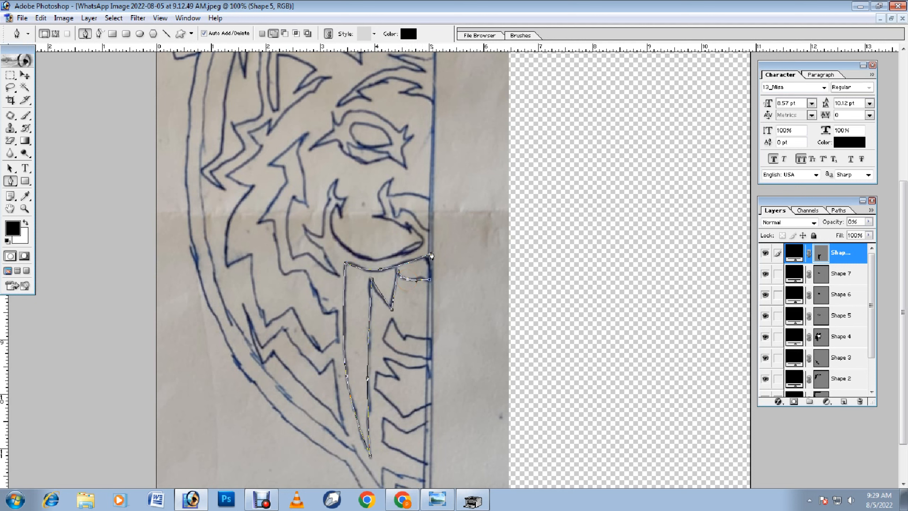
{"action": "left_click", "coordinate": [431, 281]}
- Trace the uppermost chin stripe beside the centre line as a closed shape with a curved lower edge
{"action": "scroll", "coordinate": [429, 286], "scroll_direction": "down", "scroll_amount": 3}
{"action": "left_click", "coordinate": [384, 284]}
{"action": "left_click", "coordinate": [393, 262]}
{"action": "left_click", "coordinate": [403, 284]}
{"action": "left_click", "coordinate": [431, 284]}
{"action": "left_click", "coordinate": [383, 284]}
{"action": "left_click_drag", "start_coordinate": [407, 294], "coordinate": [398, 298]}
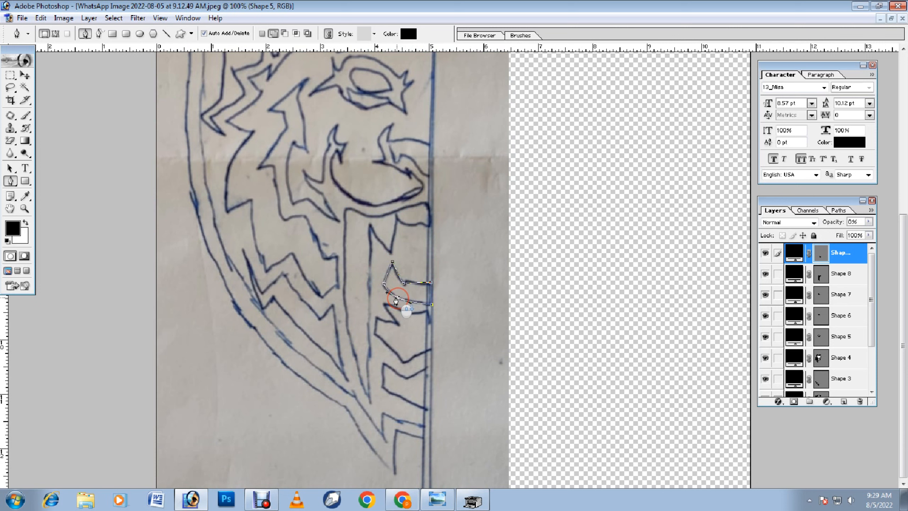
- Trace the jagged middle chin stripe out to the centre line and close it as a new shape
{"action": "left_click", "coordinate": [385, 305]}
{"action": "left_click", "coordinate": [398, 324]}
{"action": "left_click", "coordinate": [375, 320]}
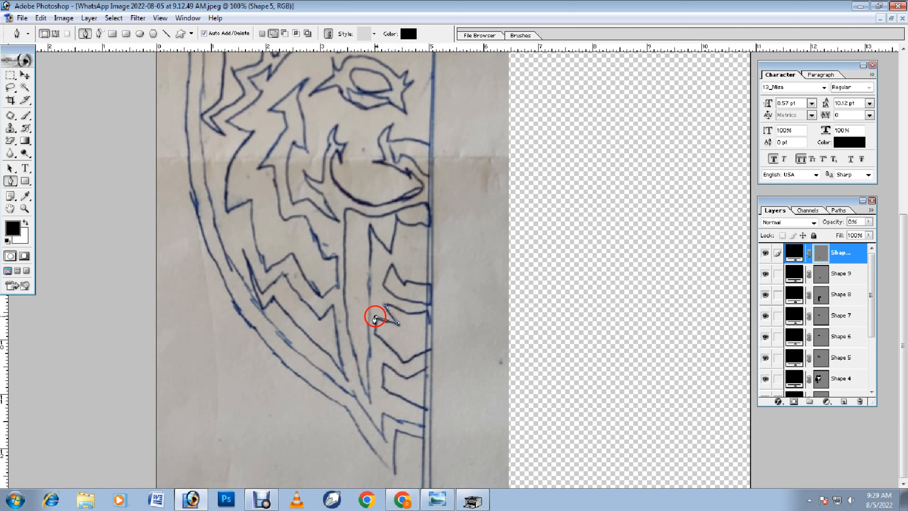
{"action": "left_click", "coordinate": [374, 332]}
{"action": "left_click", "coordinate": [405, 360]}
{"action": "left_click", "coordinate": [433, 349]}
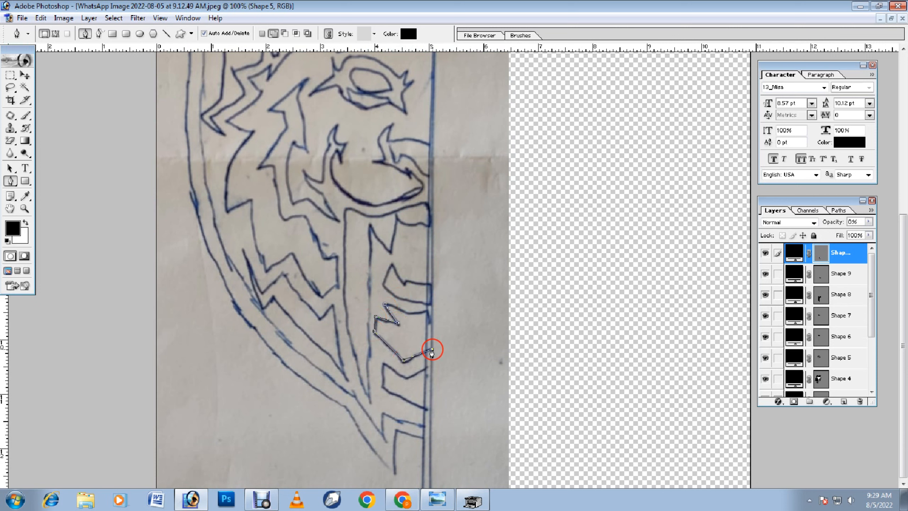
{"action": "left_click_drag", "start_coordinate": [404, 361], "coordinate": [405, 365]}
{"action": "left_click", "coordinate": [385, 304]}
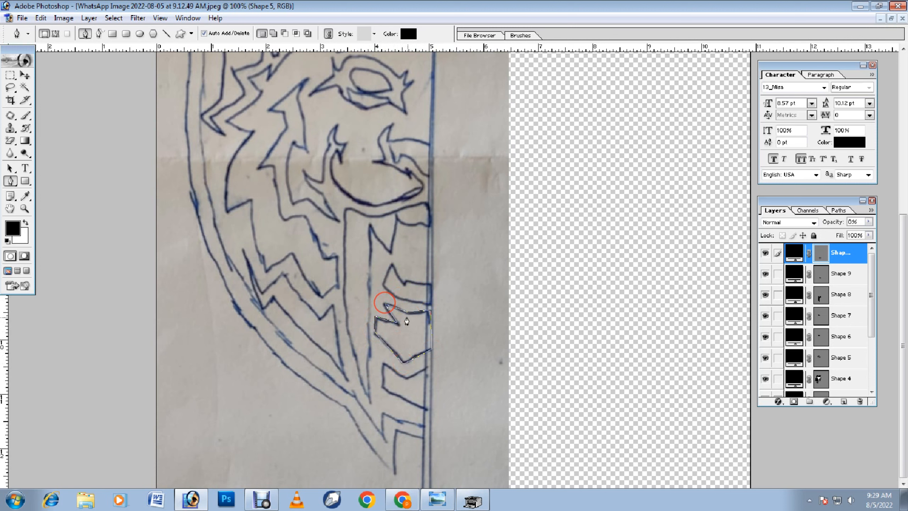
- Trace the chin stripe below it to the centre line as another closed shape
{"action": "left_click", "coordinate": [383, 368]}
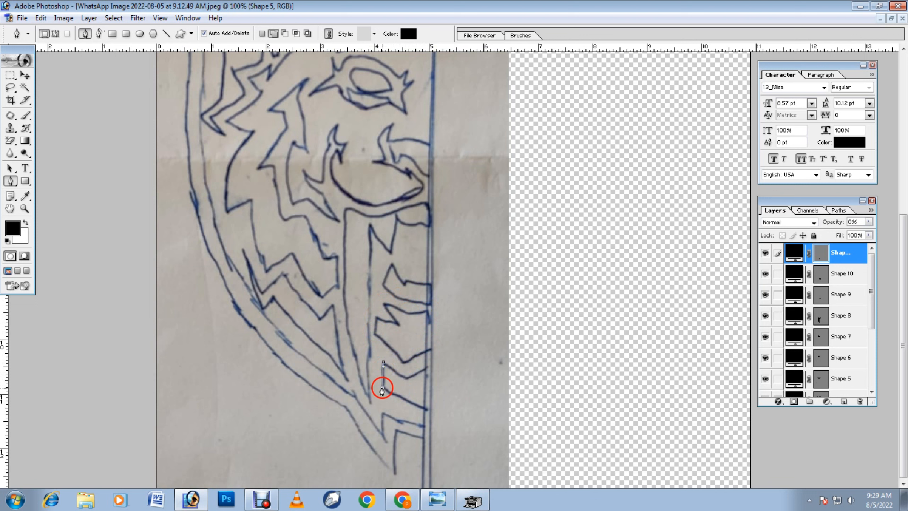
{"action": "left_click", "coordinate": [430, 411]}
{"action": "left_click", "coordinate": [432, 362]}
{"action": "left_click", "coordinate": [382, 362]}
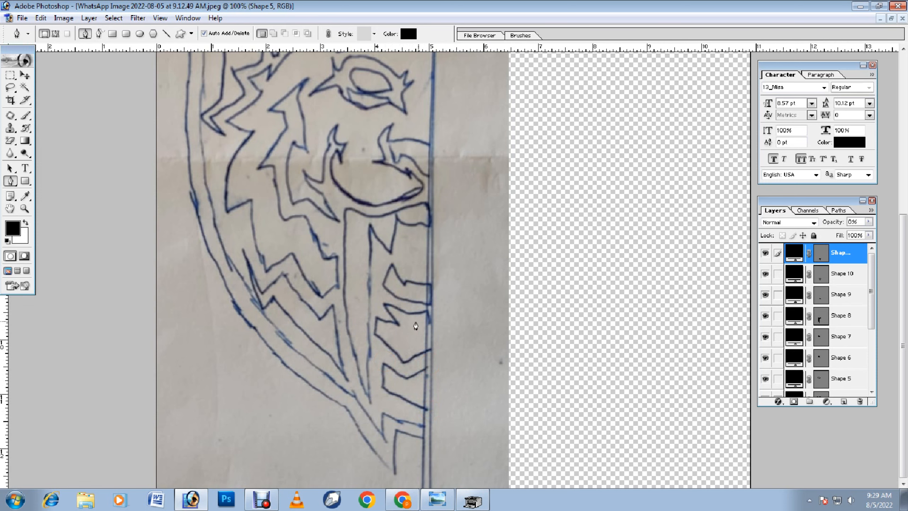
- Set the Shape 11 layer's opacity to 100%
{"action": "scroll", "coordinate": [431, 280], "scroll_direction": "up", "scroll_amount": 5}
{"action": "scroll", "coordinate": [423, 272], "scroll_direction": "down", "scroll_amount": 2}
{"action": "left_click", "coordinate": [869, 222]}
{"action": "left_click_drag", "start_coordinate": [819, 236], "coordinate": [884, 229]}
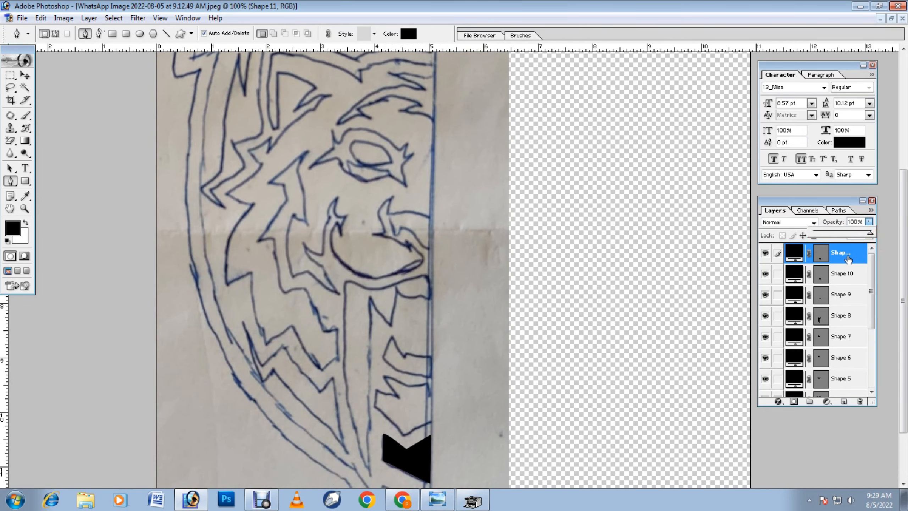
{"action": "scroll", "coordinate": [847, 260], "scroll_direction": "down", "scroll_amount": 1}
{"action": "scroll", "coordinate": [847, 261], "scroll_direction": "up", "scroll_amount": 1}
- Set the opacity of the Shape 10 and Shape 9 layers to 100%
{"action": "left_click", "coordinate": [844, 274]}
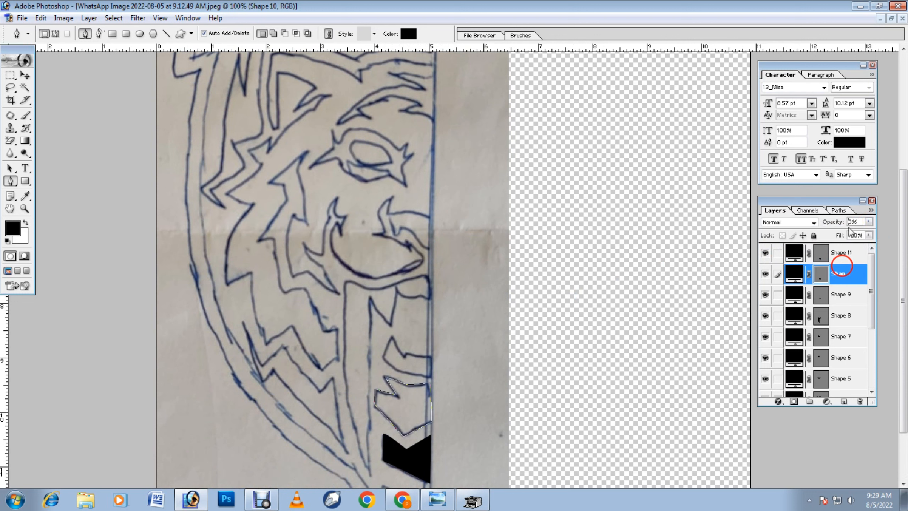
{"action": "left_click", "coordinate": [869, 222]}
{"action": "left_click_drag", "start_coordinate": [834, 239], "coordinate": [878, 236]}
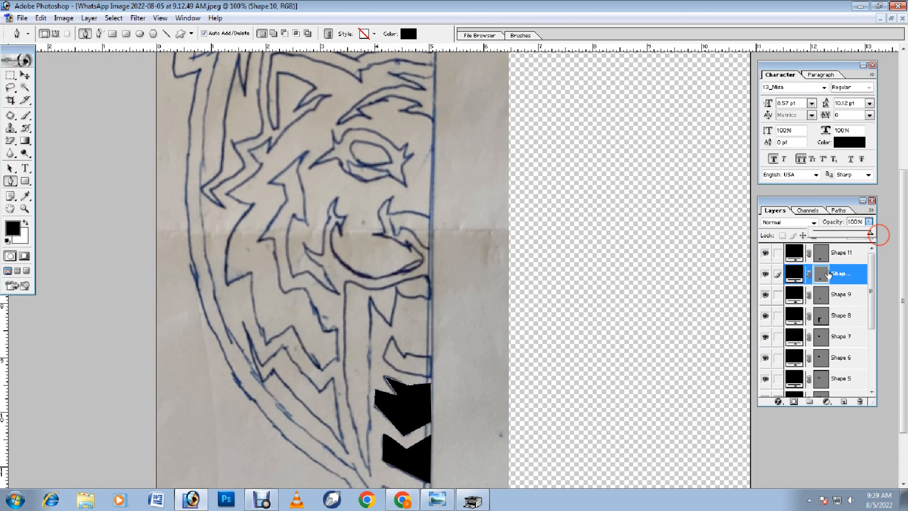
{"action": "left_click", "coordinate": [839, 294]}
{"action": "left_click", "coordinate": [869, 222]}
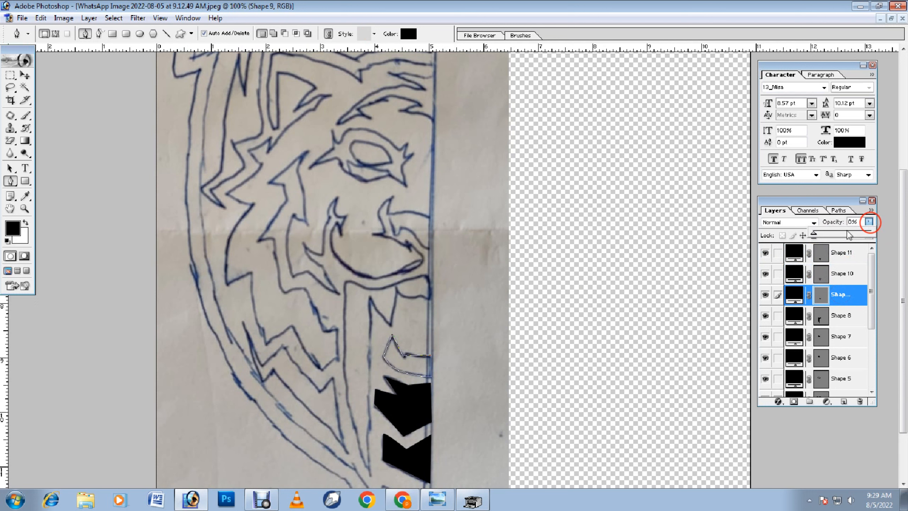
{"action": "left_click_drag", "start_coordinate": [816, 236], "coordinate": [872, 240]}
- Set the Shape 7 layer's opacity to 100%
{"action": "scroll", "coordinate": [851, 279], "scroll_direction": "down", "scroll_amount": 1}
{"action": "left_click", "coordinate": [848, 315]}
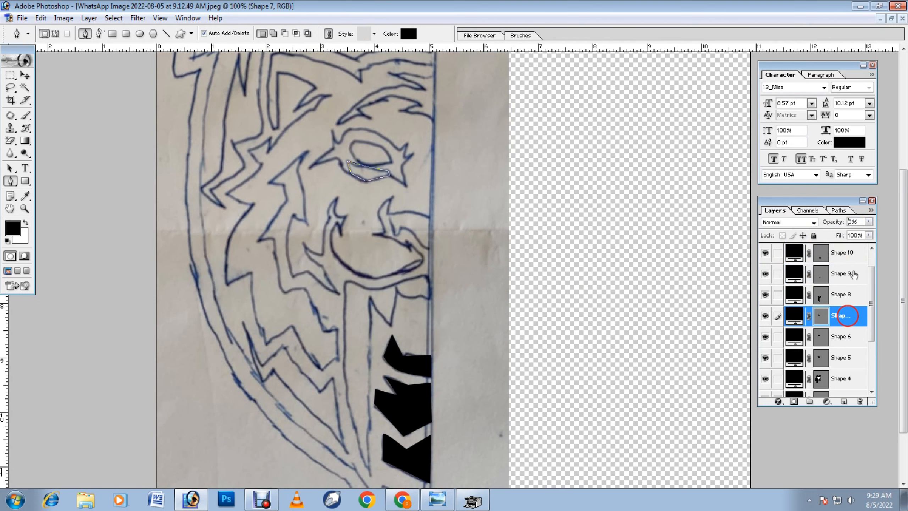
{"action": "left_click", "coordinate": [869, 221]}
{"action": "left_click_drag", "start_coordinate": [815, 234], "coordinate": [872, 240]}
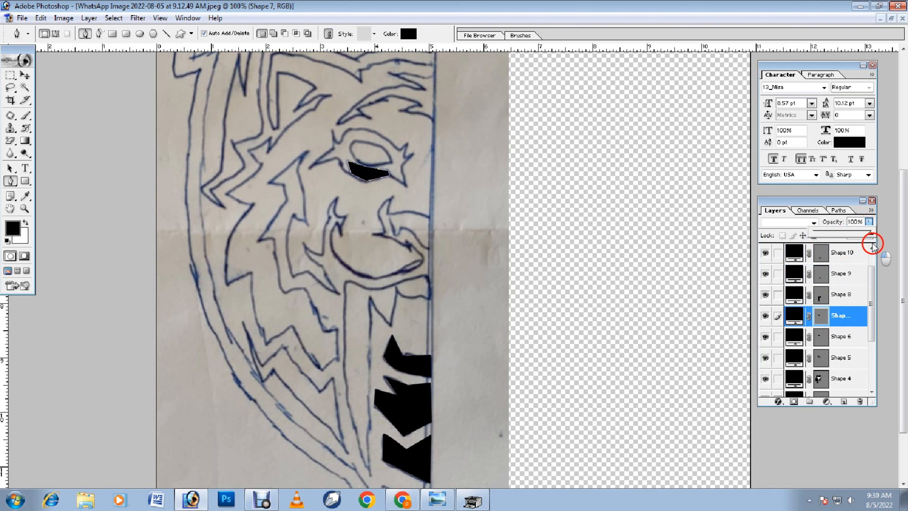
- Set the opacity of the Shape 6 and Shape 5 layers to 100%
{"action": "left_click", "coordinate": [838, 337]}
{"action": "left_click", "coordinate": [869, 222]}
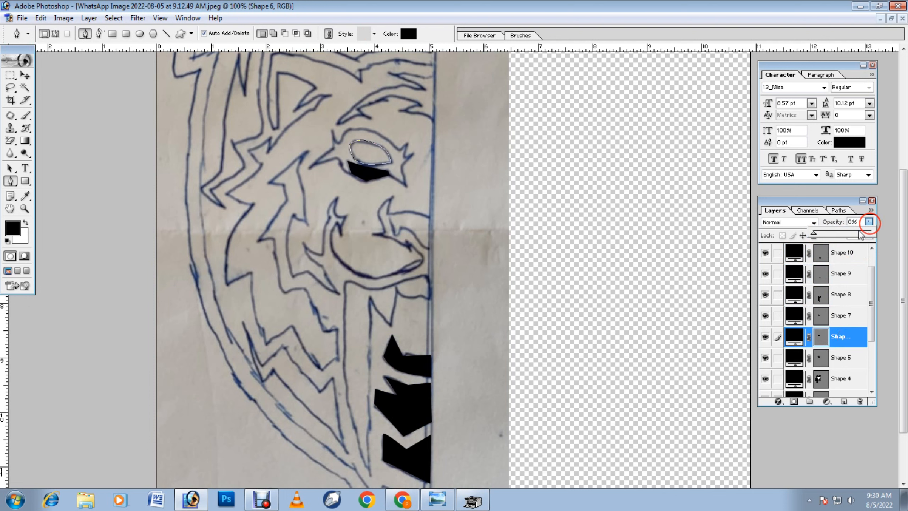
{"action": "left_click_drag", "start_coordinate": [815, 236], "coordinate": [897, 235]}
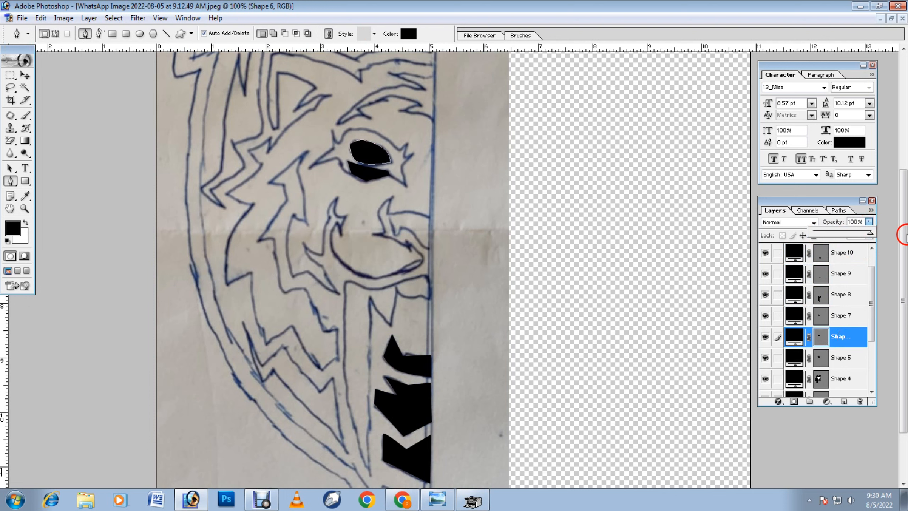
{"action": "left_click", "coordinate": [853, 357]}
{"action": "left_click", "coordinate": [869, 222]}
{"action": "left_click_drag", "start_coordinate": [815, 236], "coordinate": [874, 235]}
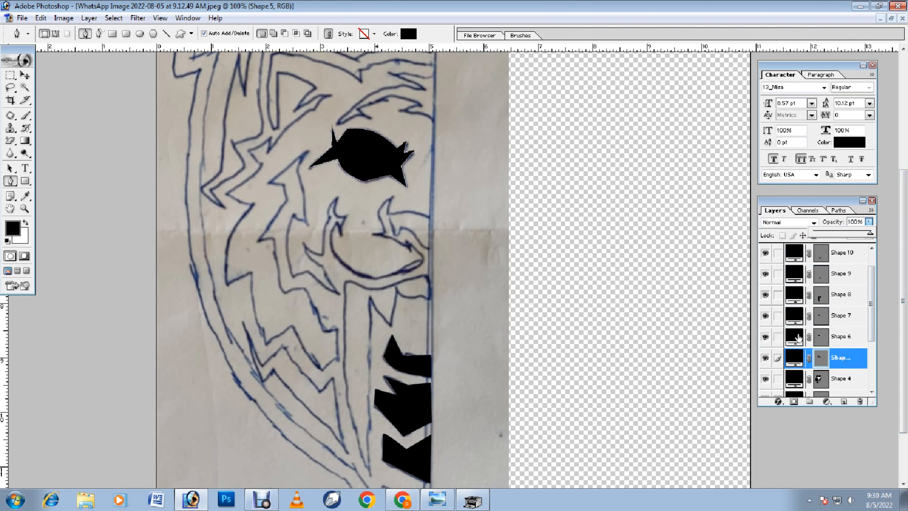
- Change the fill colour of the Shape 6 layer to white (FFFFFF)
{"action": "left_click", "coordinate": [796, 337]}
{"action": "left_click", "coordinate": [869, 222]}
{"action": "double_click", "coordinate": [795, 341]}
{"action": "left_click_drag", "start_coordinate": [150, 281], "coordinate": [7, 197]}
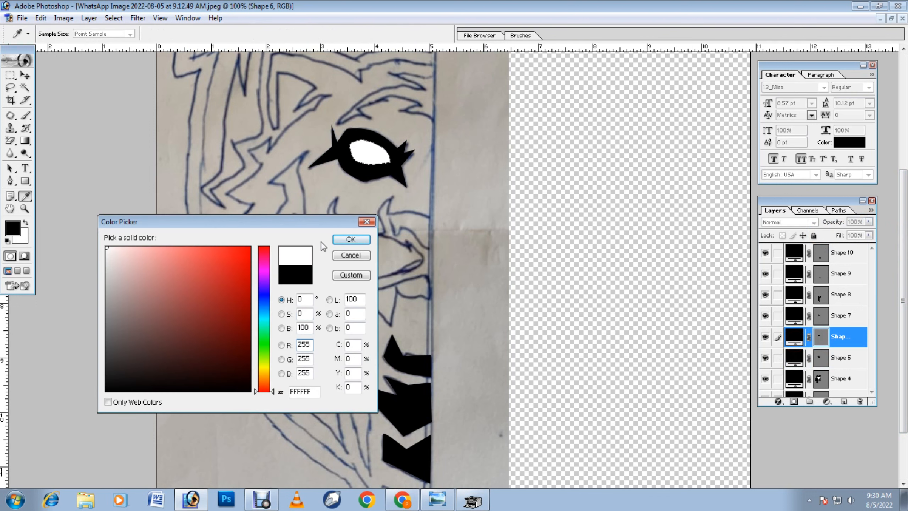
{"action": "left_click", "coordinate": [350, 240]}
{"action": "double_click", "coordinate": [797, 356]}
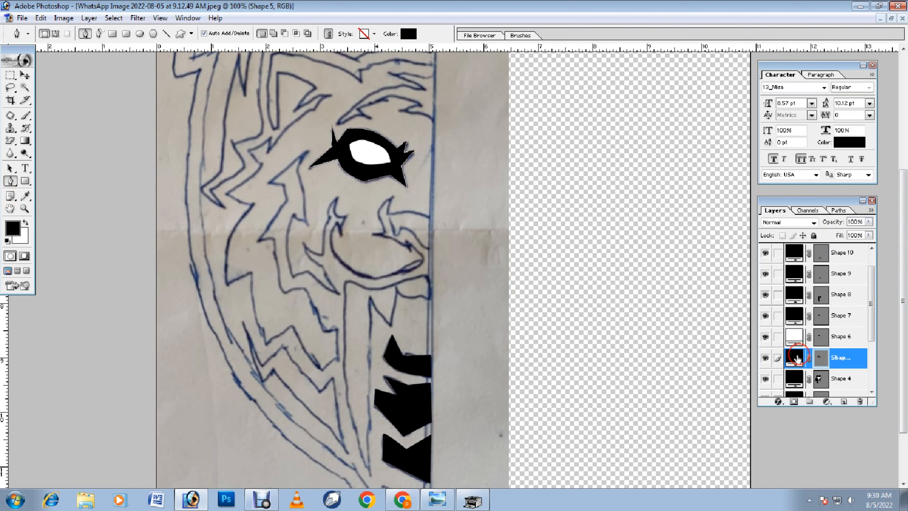
{"action": "left_click_drag", "start_coordinate": [154, 271], "coordinate": [2, 191]}
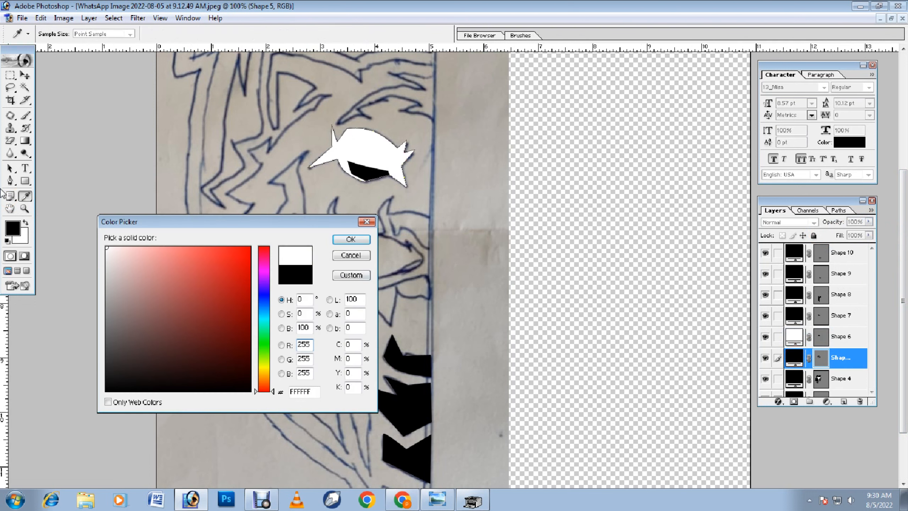
{"action": "left_click", "coordinate": [367, 224]}
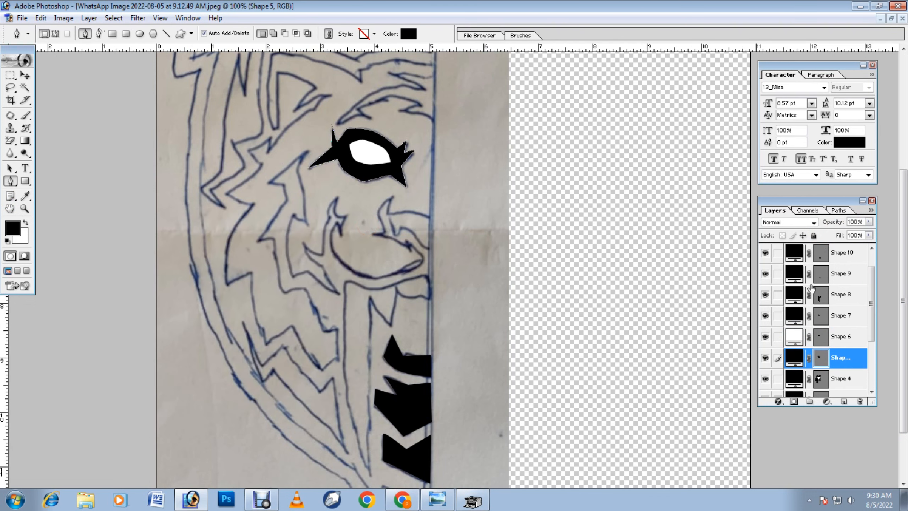
- Change the fill colour of the Shape 7 layer under the eye to white (FFFFFF)
{"action": "double_click", "coordinate": [793, 315]}
{"action": "left_click_drag", "start_coordinate": [115, 256], "coordinate": [87, 218]}
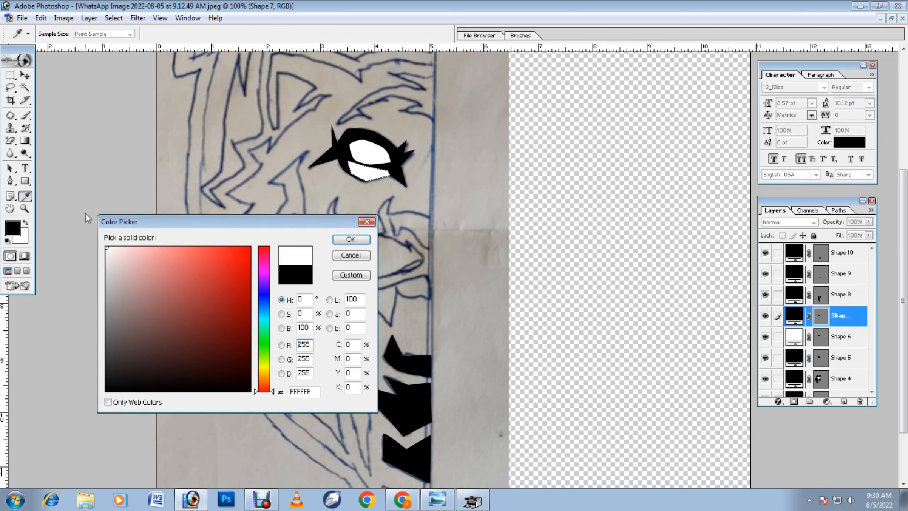
{"action": "left_click", "coordinate": [351, 239]}
{"action": "scroll", "coordinate": [477, 269], "scroll_direction": "down", "scroll_amount": 3}
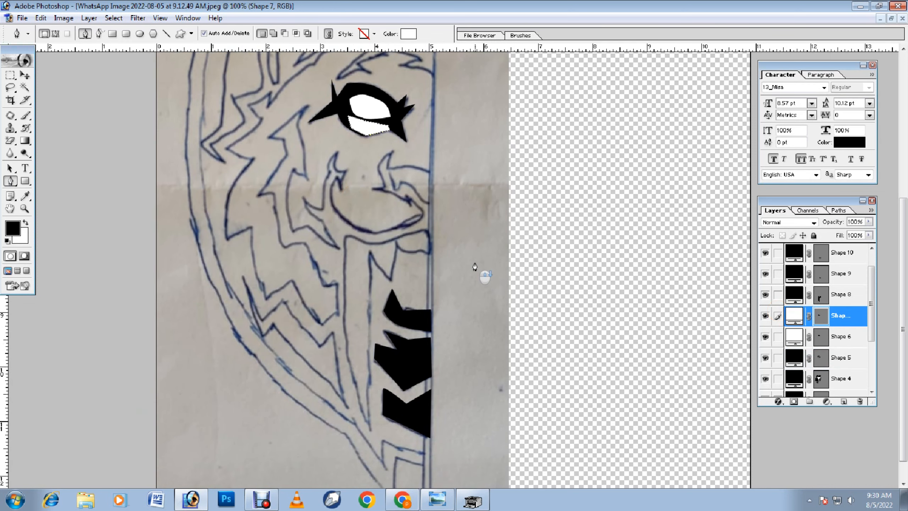
{"action": "scroll", "coordinate": [455, 212], "scroll_direction": "down", "scroll_amount": 1}
{"action": "left_click", "coordinate": [794, 362]}
{"action": "left_click", "coordinate": [869, 223]}
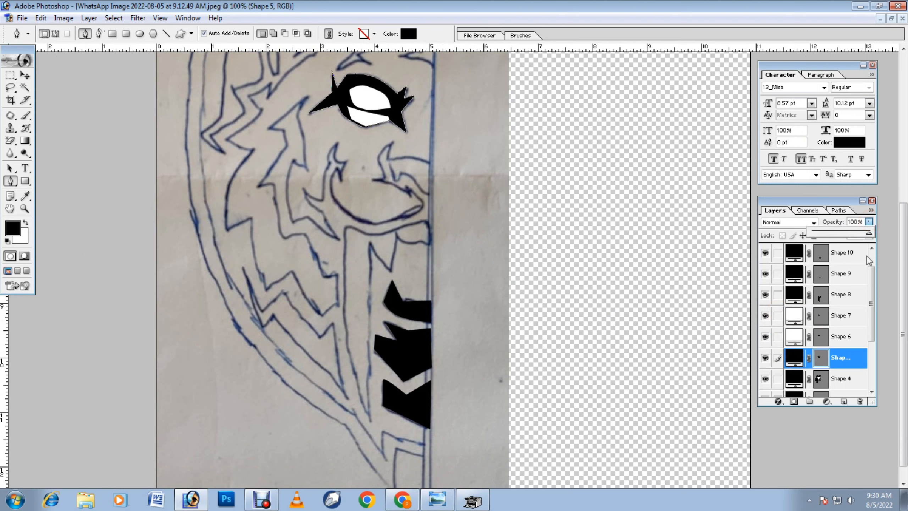
{"action": "left_click", "coordinate": [795, 354]}
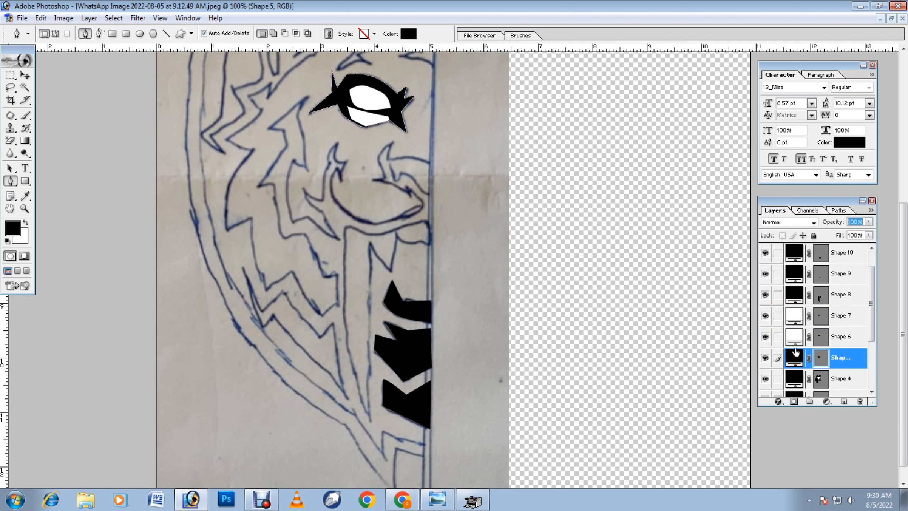
{"action": "left_click", "coordinate": [766, 359]}
- Set the Shape 4 layer's opacity to 100%
{"action": "left_click", "coordinate": [793, 379]}
{"action": "left_click", "coordinate": [869, 222]}
{"action": "left_click_drag", "start_coordinate": [819, 233], "coordinate": [897, 230]}
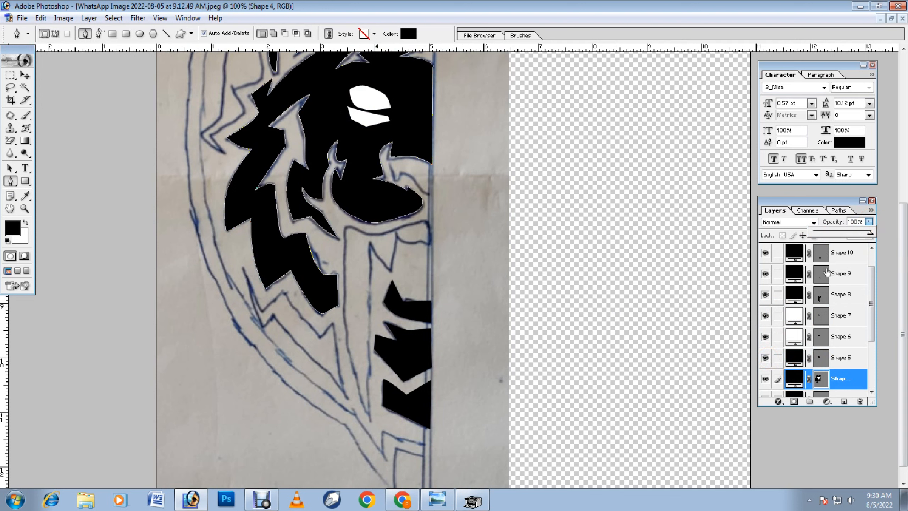
- Change the fill colour of the Shape 5 eye outline to light pink (F8BDBD)
{"action": "left_click", "coordinate": [793, 296]}
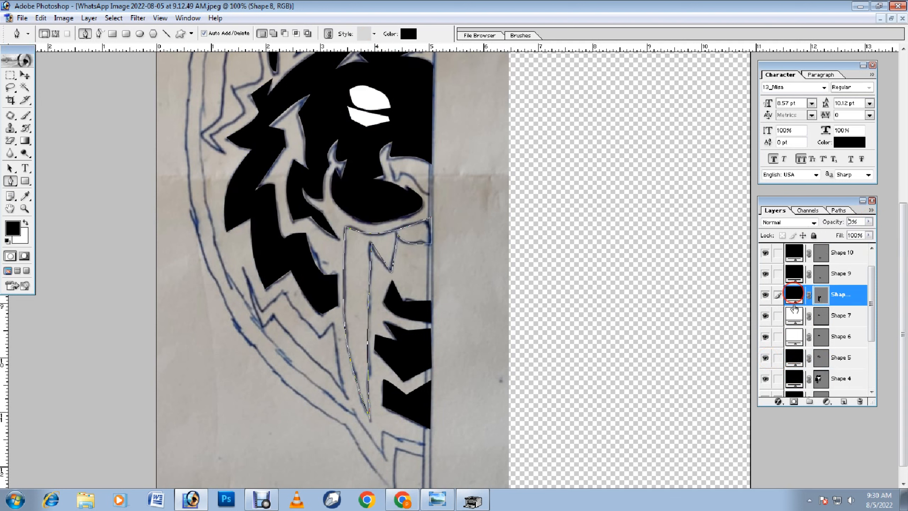
{"action": "double_click", "coordinate": [794, 357]}
{"action": "left_click_drag", "start_coordinate": [139, 278], "coordinate": [138, 255]}
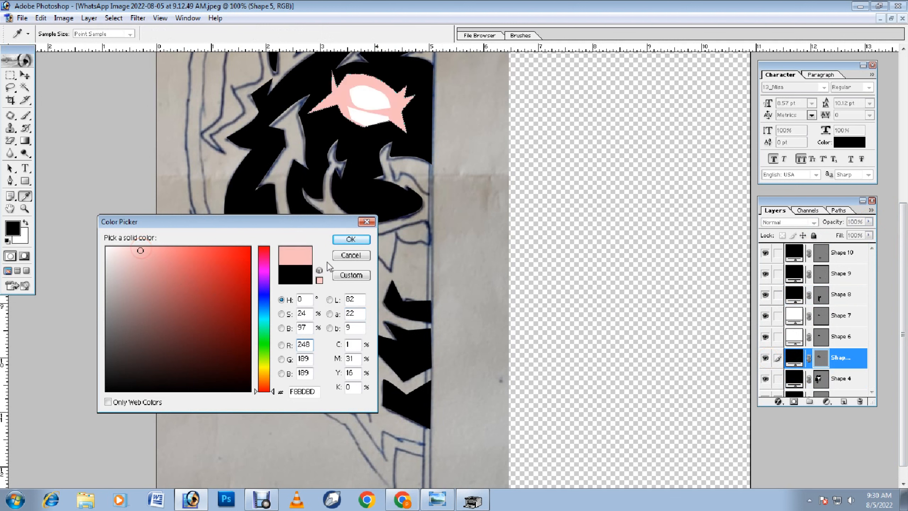
{"action": "left_click", "coordinate": [351, 239]}
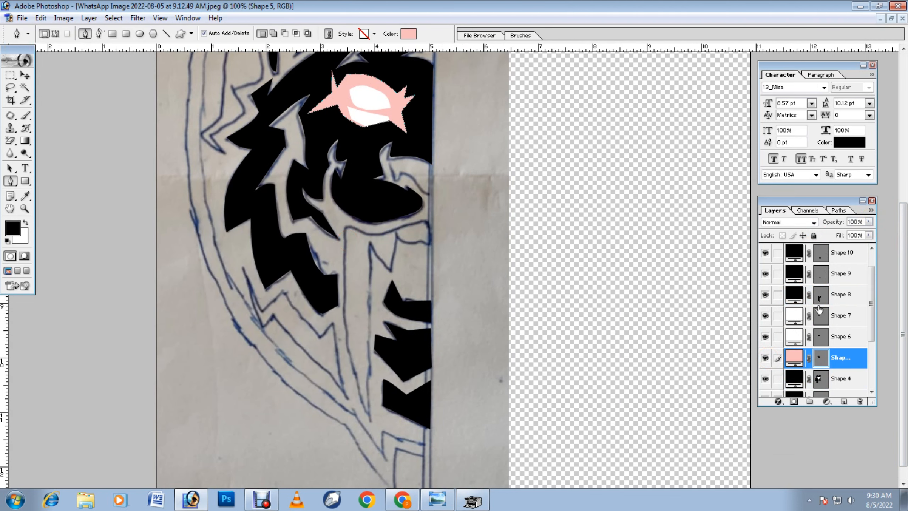
- Set the Shape 3 layer's opacity to 100%
{"action": "scroll", "coordinate": [819, 310], "scroll_direction": "down", "scroll_amount": 2}
{"action": "left_click", "coordinate": [821, 339]}
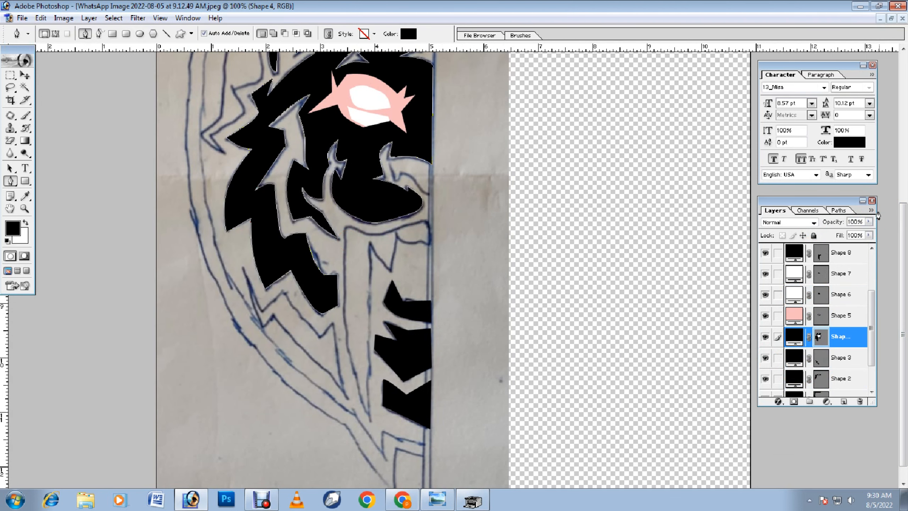
{"action": "left_click", "coordinate": [869, 222]}
{"action": "left_click", "coordinate": [798, 366]}
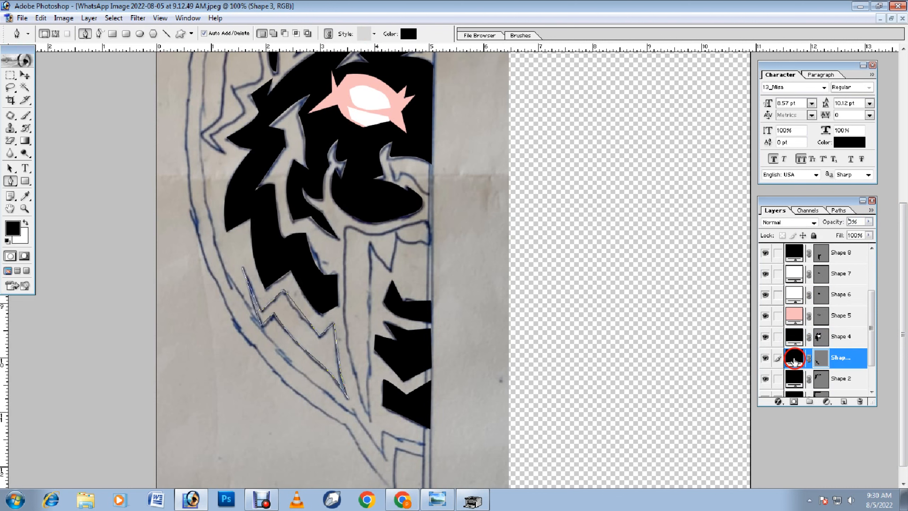
{"action": "left_click_drag", "start_coordinate": [869, 223], "coordinate": [899, 229]}
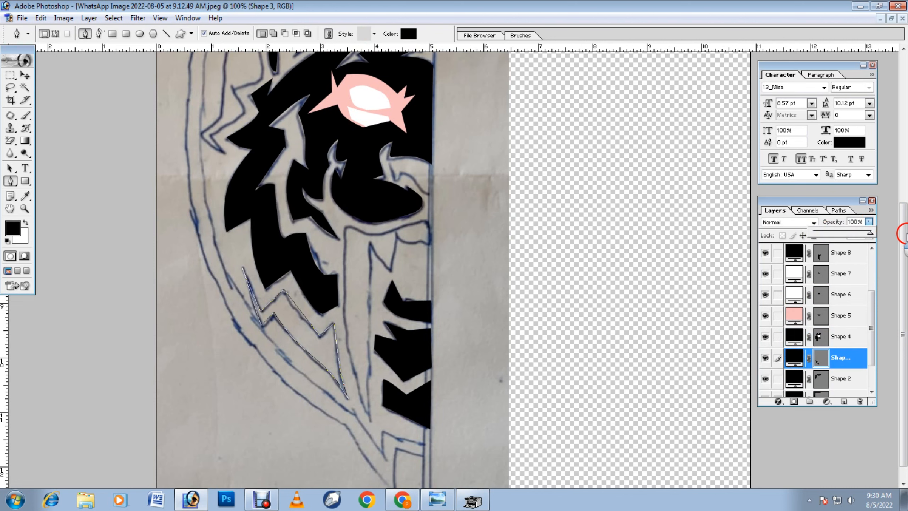
- Set the opacity of the Shape 2 and Shape 1 layers to 100%
{"action": "scroll", "coordinate": [793, 308], "scroll_direction": "down", "scroll_amount": 1}
{"action": "scroll", "coordinate": [793, 308], "scroll_direction": "down", "scroll_amount": 1}
{"action": "left_click", "coordinate": [794, 344]}
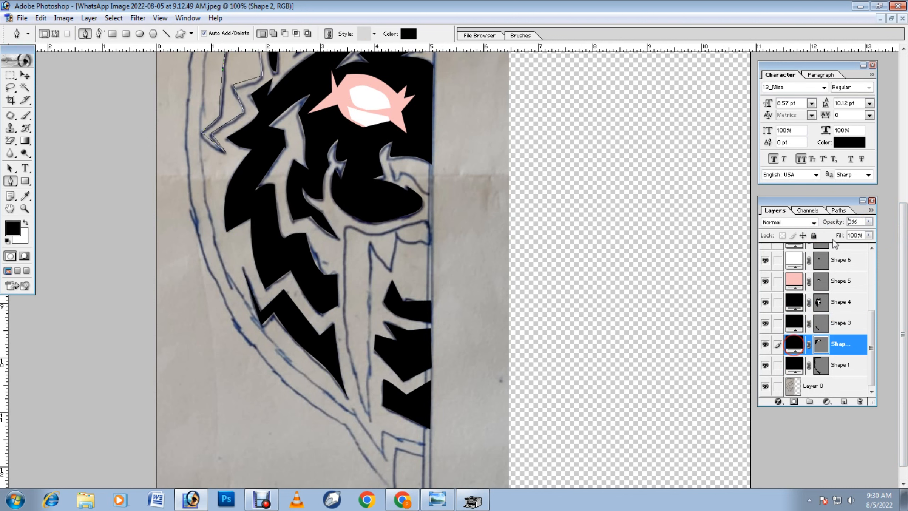
{"action": "left_click", "coordinate": [869, 222]}
{"action": "left_click_drag", "start_coordinate": [816, 232], "coordinate": [899, 233]}
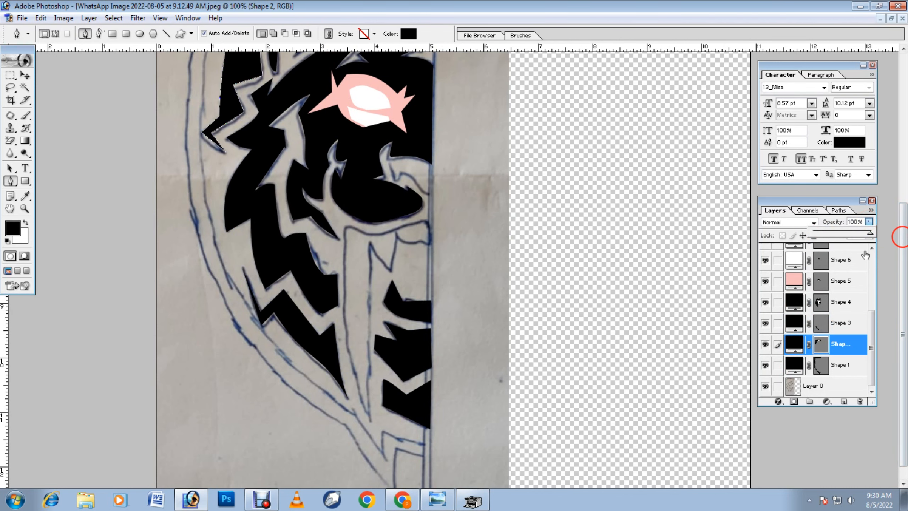
{"action": "left_click", "coordinate": [795, 365]}
{"action": "left_click", "coordinate": [869, 222]}
{"action": "left_click_drag", "start_coordinate": [817, 237], "coordinate": [900, 229]}
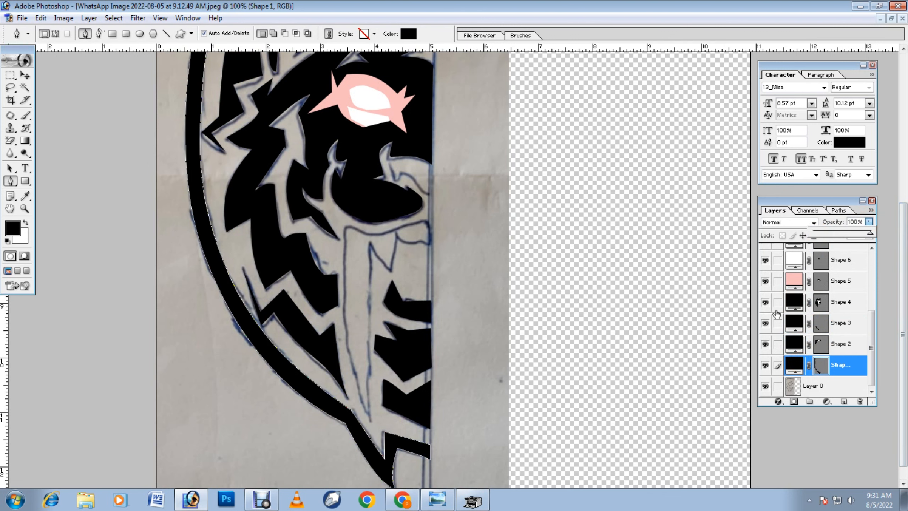
- Set the Shape 8 layer's opacity to 100%
{"action": "scroll", "coordinate": [823, 315], "scroll_direction": "up", "scroll_amount": 5}
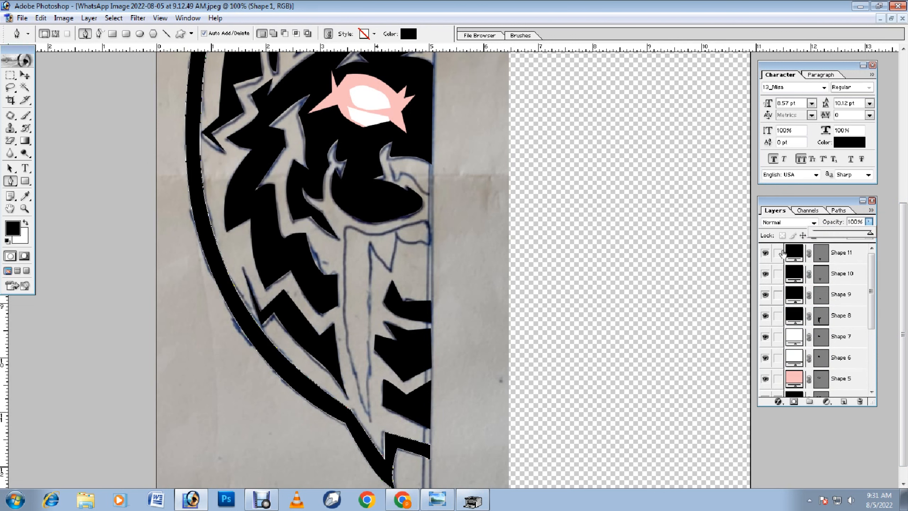
{"action": "left_click", "coordinate": [781, 253]}
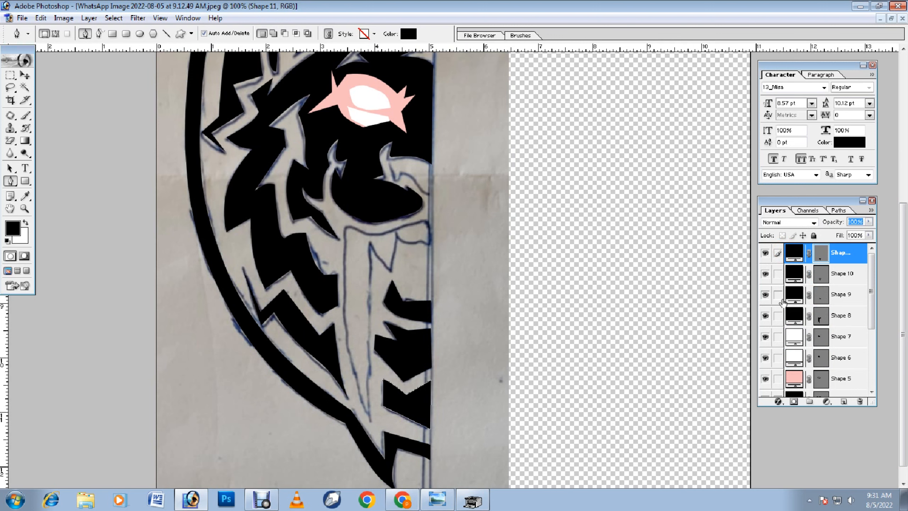
{"action": "left_click", "coordinate": [822, 324]}
{"action": "left_click", "coordinate": [869, 221]}
{"action": "left_click_drag", "start_coordinate": [873, 235], "coordinate": [903, 224]}
- Change the fill colour of the pink Shape 5 eye outline to white
{"action": "scroll", "coordinate": [403, 288], "scroll_direction": "up", "scroll_amount": 5}
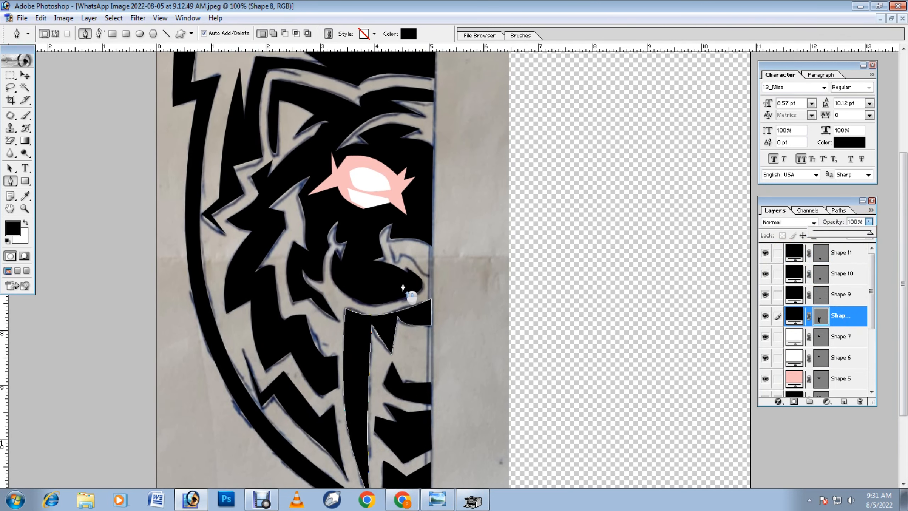
{"action": "scroll", "coordinate": [403, 288], "scroll_direction": "up", "scroll_amount": 2}
{"action": "scroll", "coordinate": [403, 288], "scroll_direction": "down", "scroll_amount": 5}
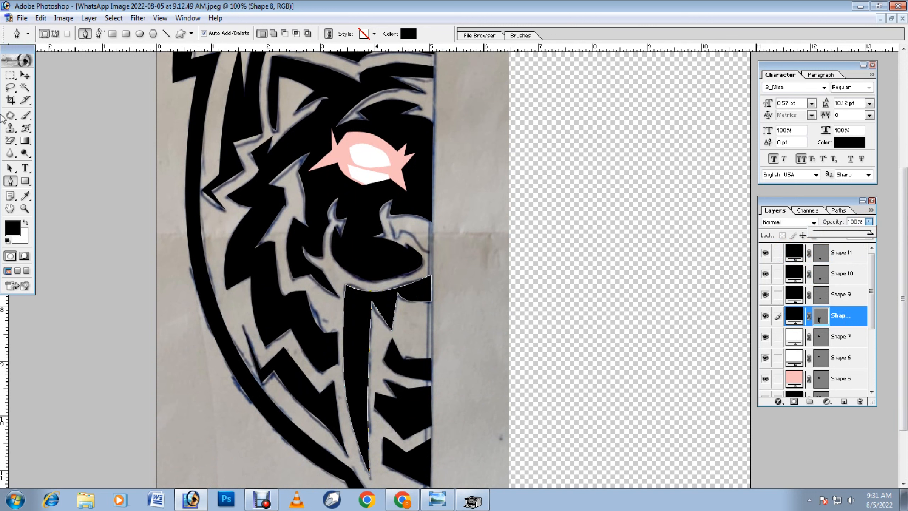
{"action": "left_click", "coordinate": [24, 75]}
{"action": "left_click", "coordinate": [380, 163]}
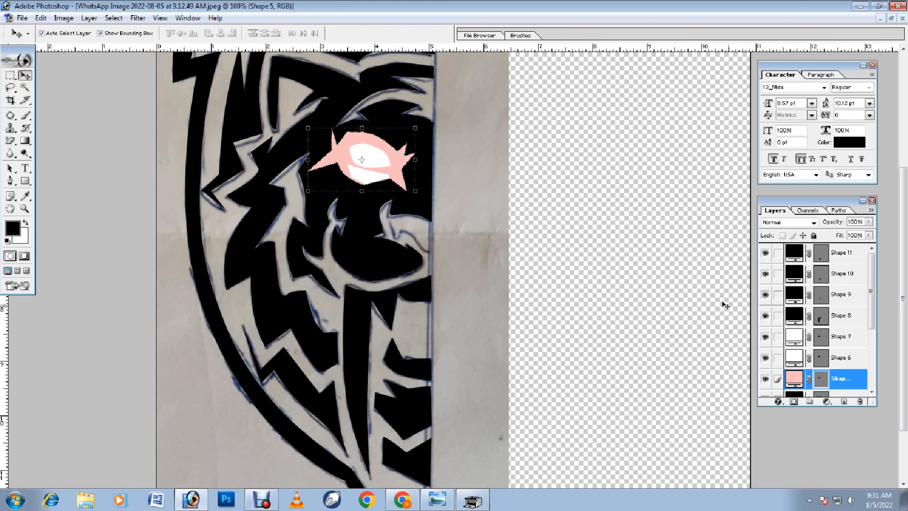
{"action": "double_click", "coordinate": [795, 379]}
{"action": "mouse_move", "coordinate": [140, 251]}
{"action": "left_mouse_down"}
{"action": "mouse_move", "coordinate": [95, 238]}
{"action": "mouse_move", "coordinate": [80, 220]}
{"action": "left_mouse_up"}
{"action": "left_click", "coordinate": [343, 242]}
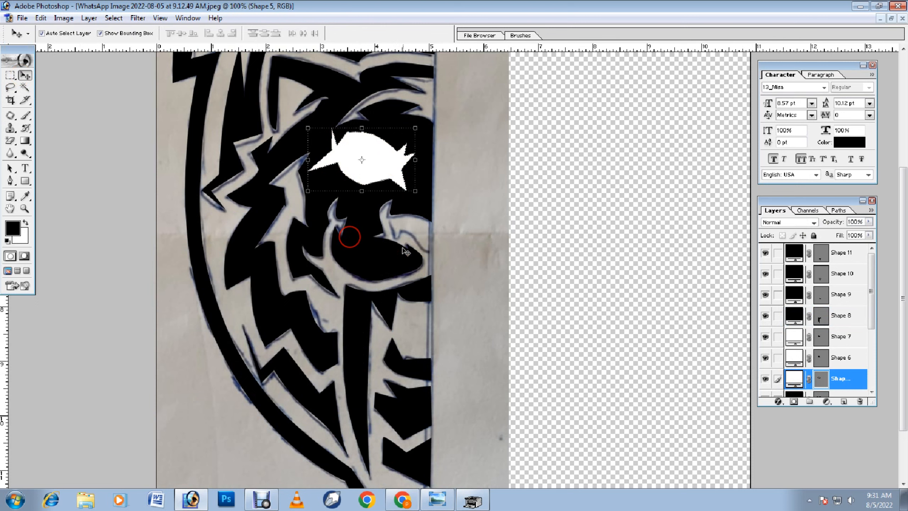
- Recolour the Shape 6 eye opening and the Shape 7 area below it black, sampling the colour from the artwork
{"action": "double_click", "coordinate": [793, 361]}
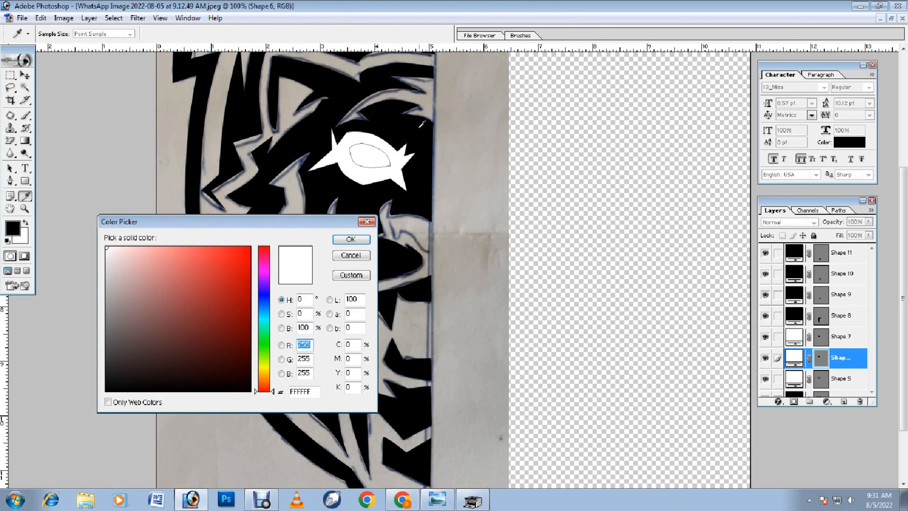
{"action": "left_click", "coordinate": [411, 134]}
{"action": "left_click", "coordinate": [359, 242]}
{"action": "double_click", "coordinate": [793, 337]}
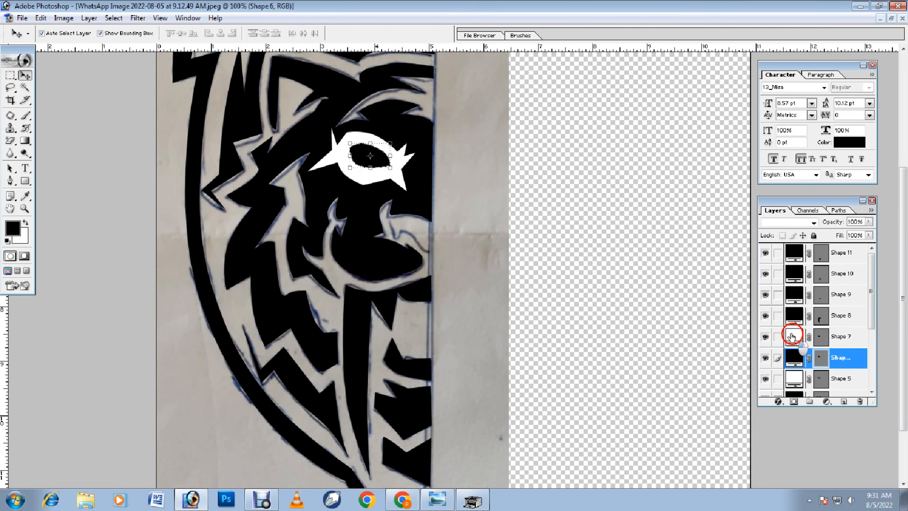
{"action": "left_click", "coordinate": [417, 191]}
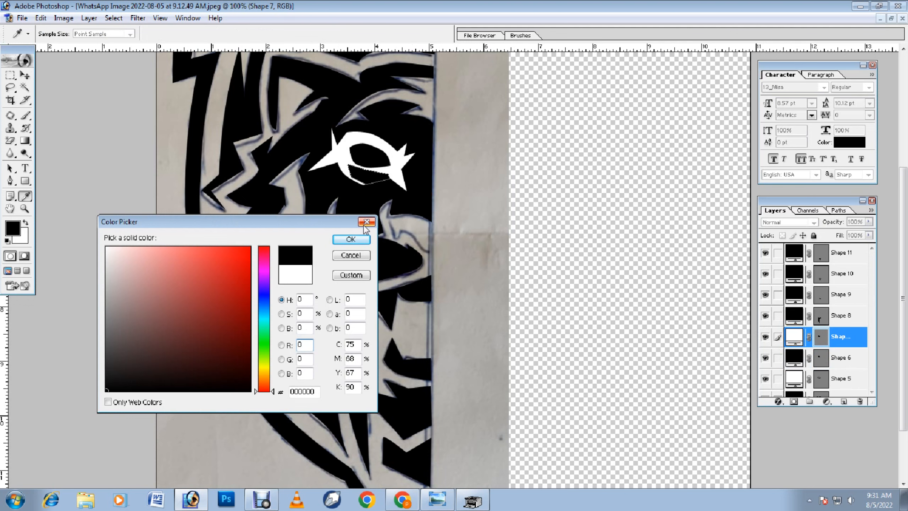
{"action": "key", "text": "Return"}
- Create a layer set between the Shape 1 layer and Layer 0, and select the Shape 1 layer
{"action": "left_click", "coordinate": [471, 209]}
{"action": "scroll", "coordinate": [457, 244], "scroll_direction": "up", "scroll_amount": 5}
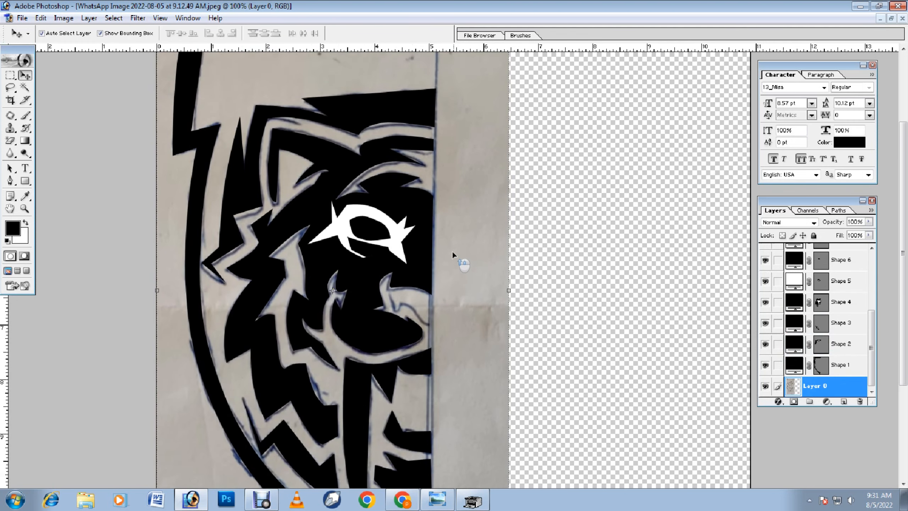
{"action": "scroll", "coordinate": [452, 254], "scroll_direction": "down", "scroll_amount": 2}
{"action": "left_click", "coordinate": [853, 367]}
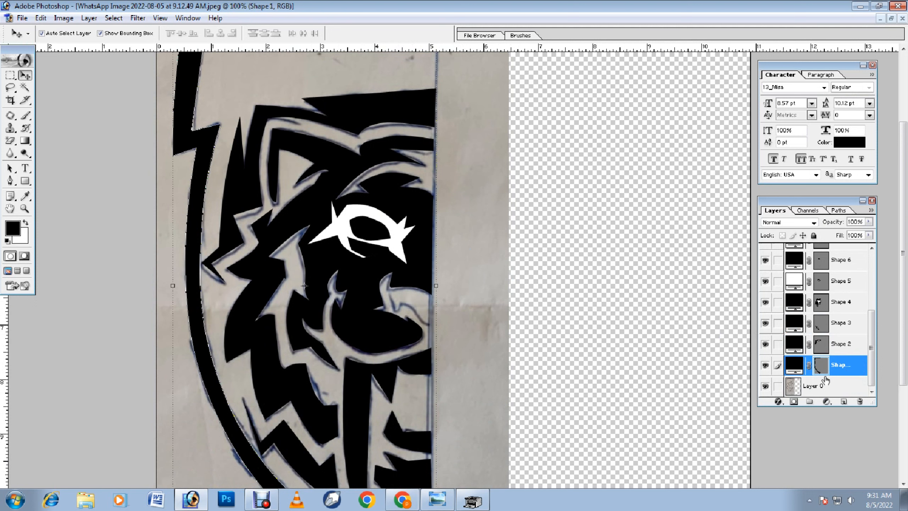
{"action": "left_click", "coordinate": [810, 401]}
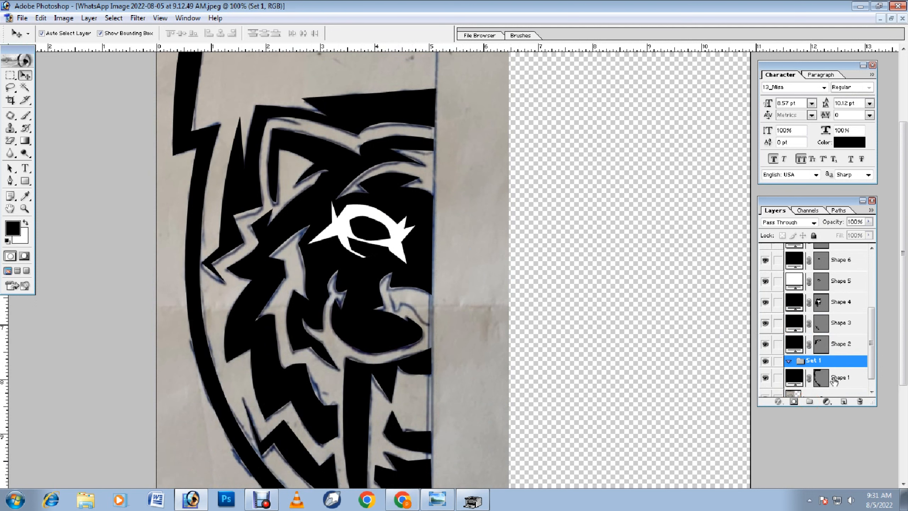
{"action": "left_click_drag", "start_coordinate": [874, 348], "coordinate": [876, 360]}
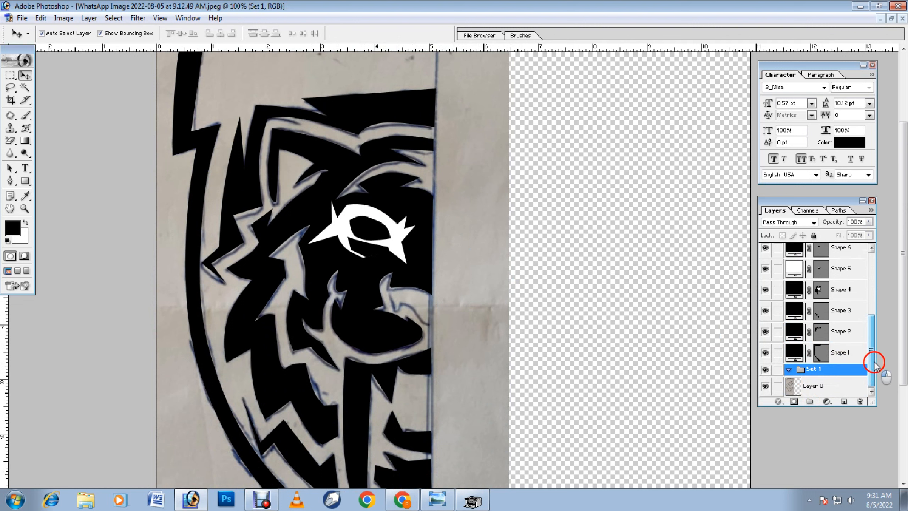
{"action": "left_click", "coordinate": [825, 357]}
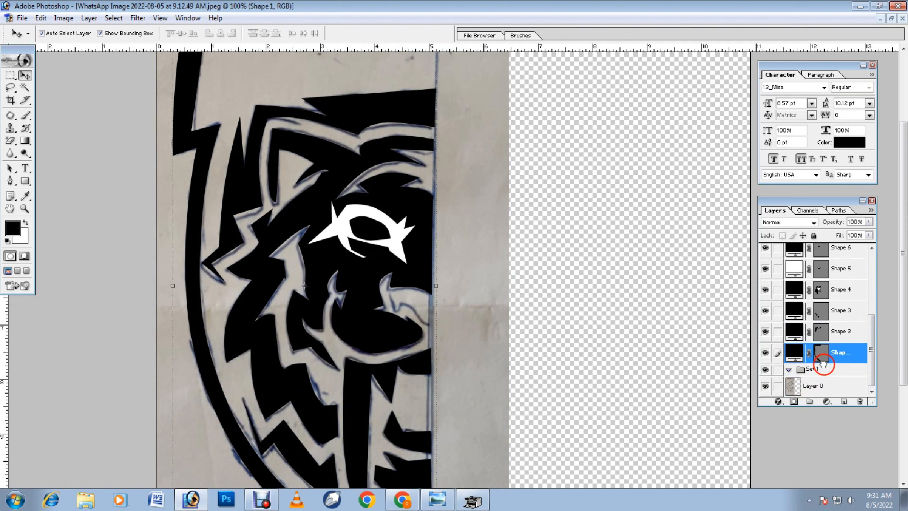
- Move the shape layers one after another into the Set 1 layer set, starting with Shape 1
{"action": "left_click_drag", "start_coordinate": [837, 358], "coordinate": [814, 370]}
{"action": "left_click_drag", "start_coordinate": [828, 340], "coordinate": [812, 356]}
{"action": "left_click_drag", "start_coordinate": [825, 318], "coordinate": [821, 328]}
{"action": "left_click_drag", "start_coordinate": [823, 294], "coordinate": [821, 308]}
{"action": "left_click_drag", "start_coordinate": [819, 272], "coordinate": [815, 293]}
{"action": "left_click_drag", "start_coordinate": [819, 253], "coordinate": [815, 271]}
{"action": "left_click", "coordinate": [789, 252]}
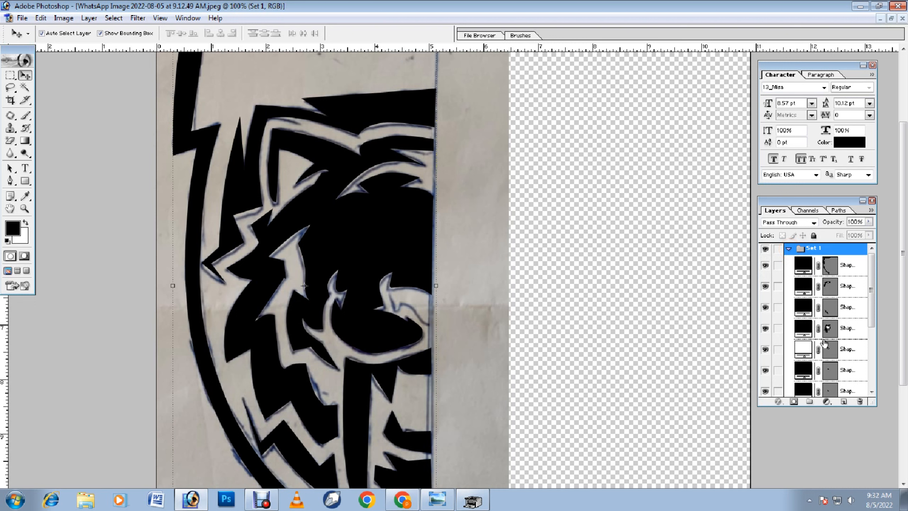
- Inside Set 1, move the white Shape 5 above Shape 4 and the Shape 6 eye opening above Shape 5
{"action": "left_click", "coordinate": [769, 349]}
{"action": "left_click", "coordinate": [769, 350]}
{"action": "scroll", "coordinate": [824, 346], "scroll_direction": "down", "scroll_amount": 1}
{"action": "scroll", "coordinate": [824, 346], "scroll_direction": "up", "scroll_amount": 1}
{"action": "left_click_drag", "start_coordinate": [835, 324], "coordinate": [835, 297]}
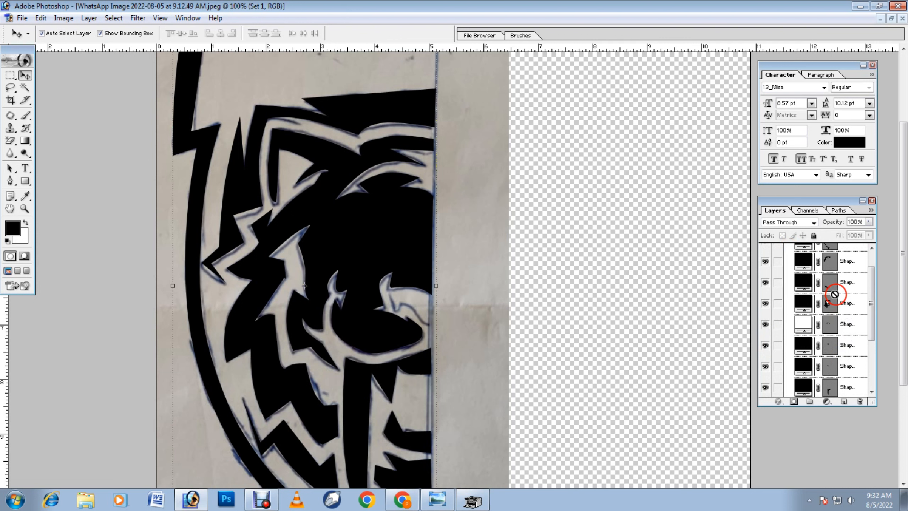
{"action": "left_click_drag", "start_coordinate": [843, 327], "coordinate": [838, 292]}
{"action": "left_click_drag", "start_coordinate": [832, 347], "coordinate": [840, 321]}
{"action": "left_click", "coordinate": [847, 332]}
{"action": "left_click", "coordinate": [842, 349]}
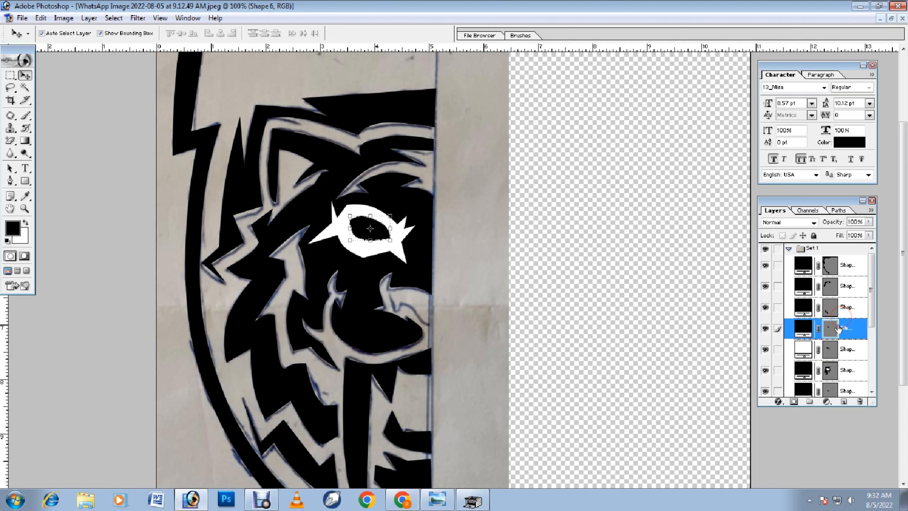
- Move the Shape 7 layer between Shape 6 and the white Shape 5 within Set 1
{"action": "scroll", "coordinate": [837, 345], "scroll_direction": "down", "scroll_amount": 1}
{"action": "scroll", "coordinate": [838, 344], "scroll_direction": "down", "scroll_amount": 1}
{"action": "double_click", "coordinate": [854, 353]}
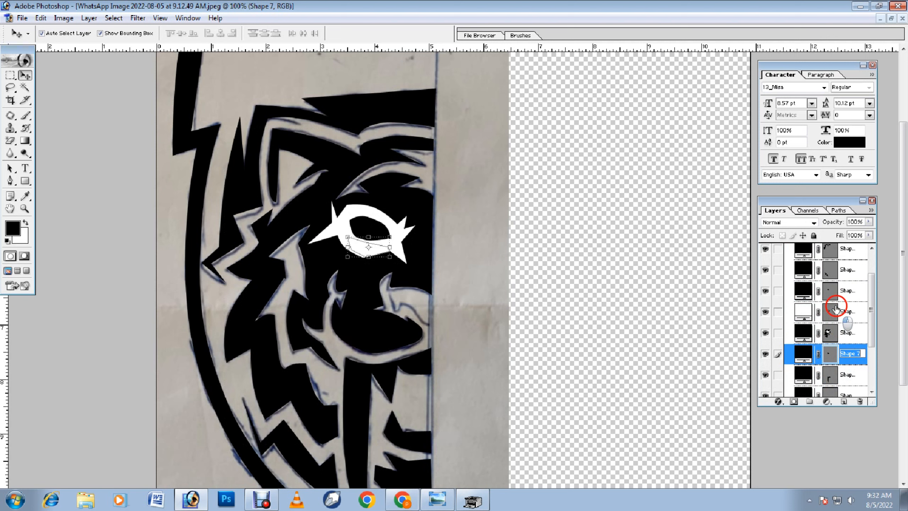
{"action": "left_click_drag", "start_coordinate": [855, 354], "coordinate": [836, 299]}
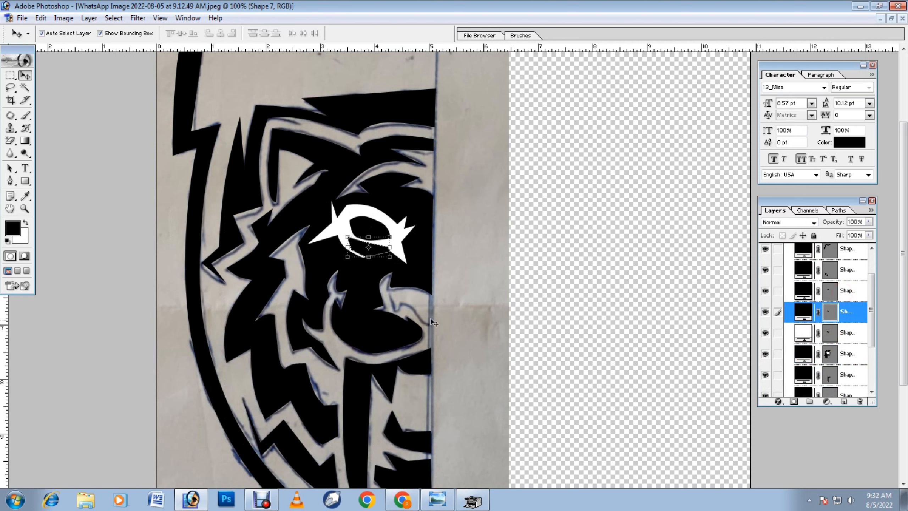
{"action": "left_click", "coordinate": [460, 333]}
- Collapse the Set 1 layer set and duplicate it as Set 1 copy in the same document
{"action": "scroll", "coordinate": [789, 274], "scroll_direction": "up", "scroll_amount": 3}
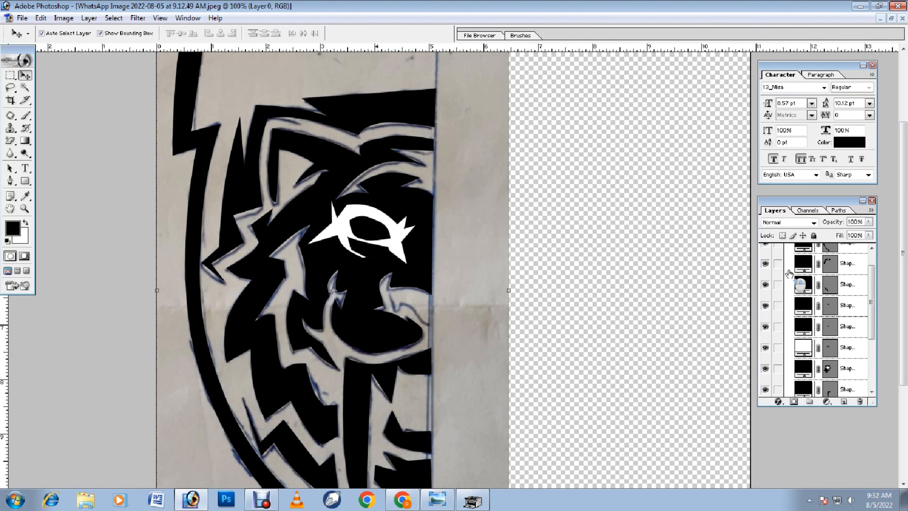
{"action": "left_click", "coordinate": [789, 248]}
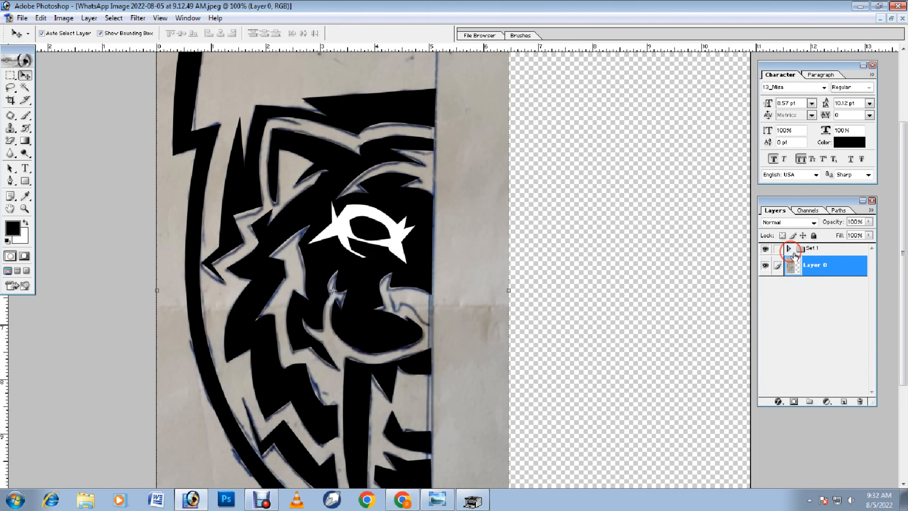
{"action": "right_click", "coordinate": [822, 256]}
{"action": "left_click", "coordinate": [819, 256]}
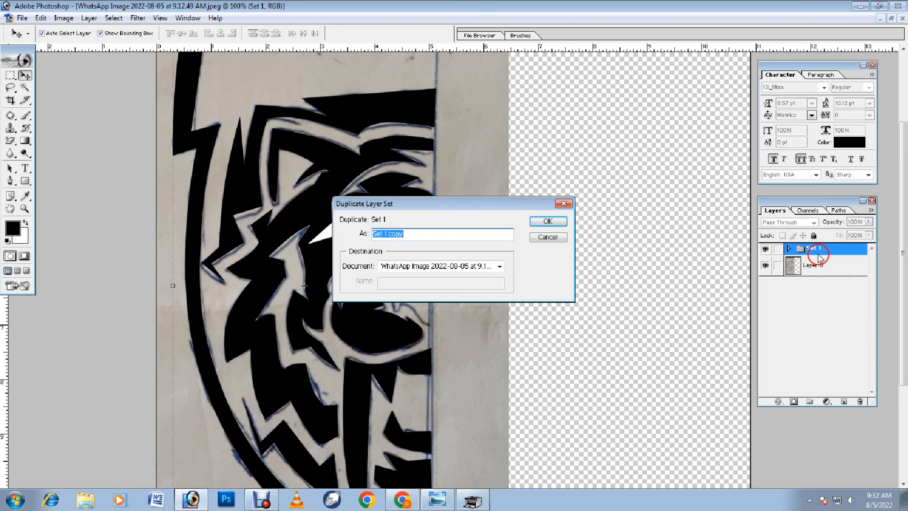
{"action": "left_click", "coordinate": [551, 221]}
- Flip Set 1 copy horizontally and move it beside the original half to form the other half of the face
{"action": "scroll", "coordinate": [402, 315], "scroll_direction": "down", "scroll_amount": 4}
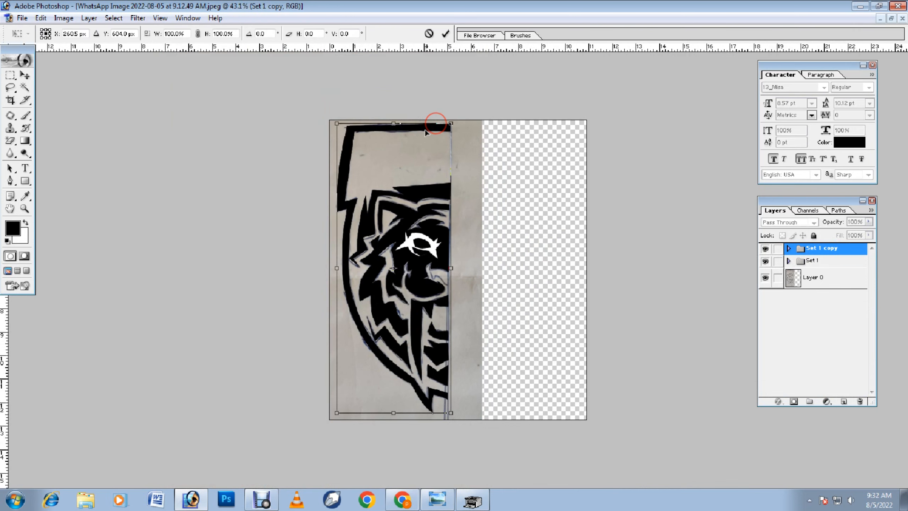
{"action": "right_click", "coordinate": [436, 123]}
{"action": "left_click", "coordinate": [465, 265]}
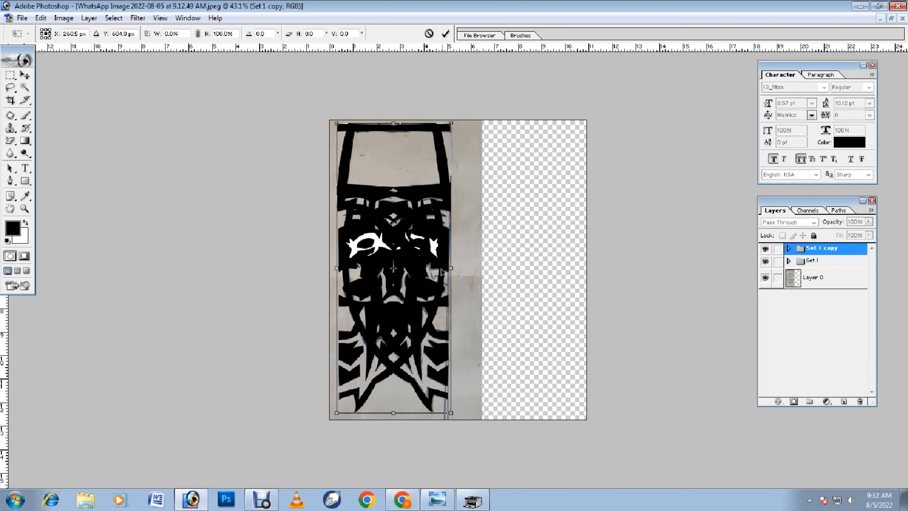
{"action": "left_click_drag", "start_coordinate": [389, 274], "coordinate": [492, 274]}
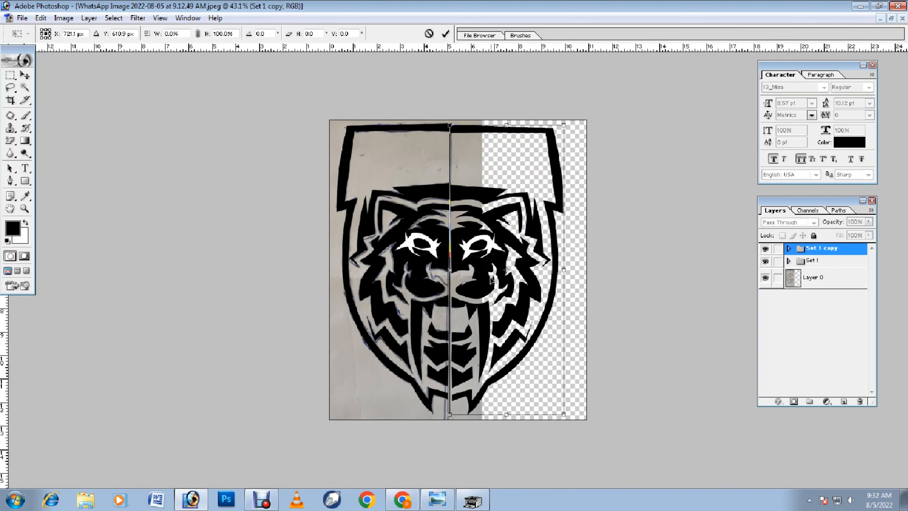
- Align the mirrored half with the original along the centre line, closing the gap and matching its height, and apply the transformation
{"action": "key", "text": "ctrl+alt+0"}
{"action": "scroll", "coordinate": [456, 304], "scroll_direction": "down", "scroll_amount": 3}
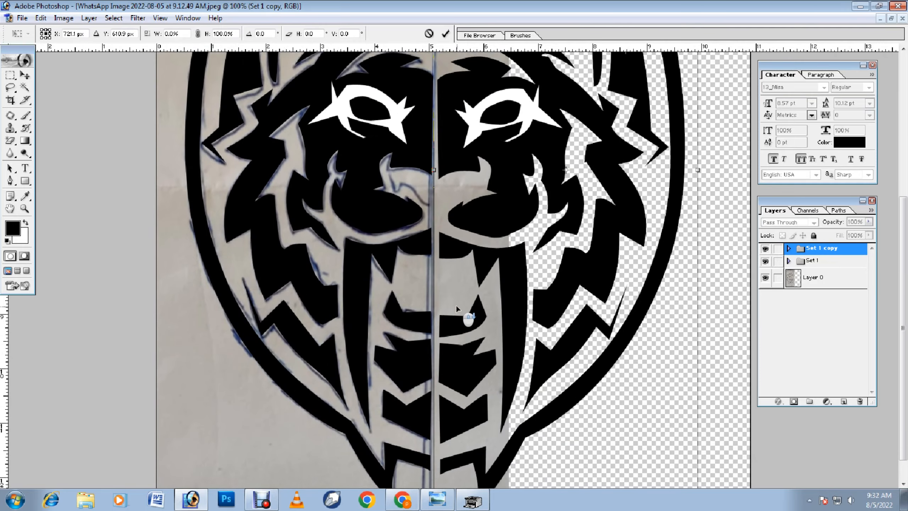
{"action": "left_click_drag", "start_coordinate": [456, 306], "coordinate": [452, 309]}
{"action": "key", "text": "Left"}
{"action": "key", "text": "Up"}
{"action": "key", "text": "Up"}
{"action": "key", "text": "Up"}
{"action": "key", "text": "Up"}
{"action": "key", "text": "Up"}
{"action": "key", "text": "Up"}
{"action": "key", "text": "Up"}
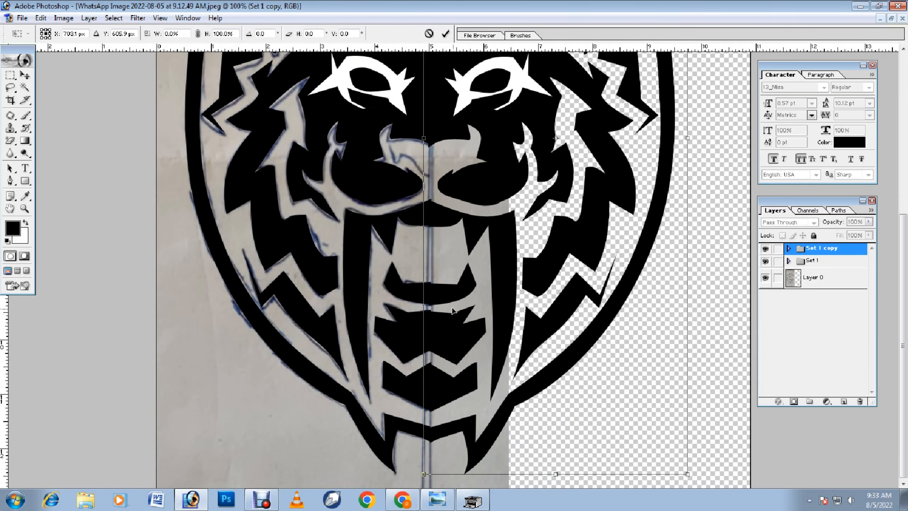
{"action": "key", "text": "Left"}
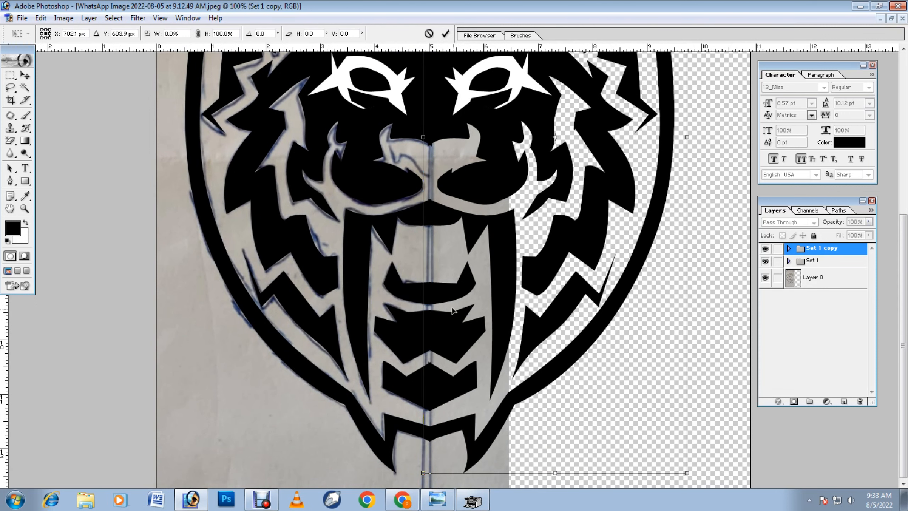
{"action": "key", "text": "Return"}
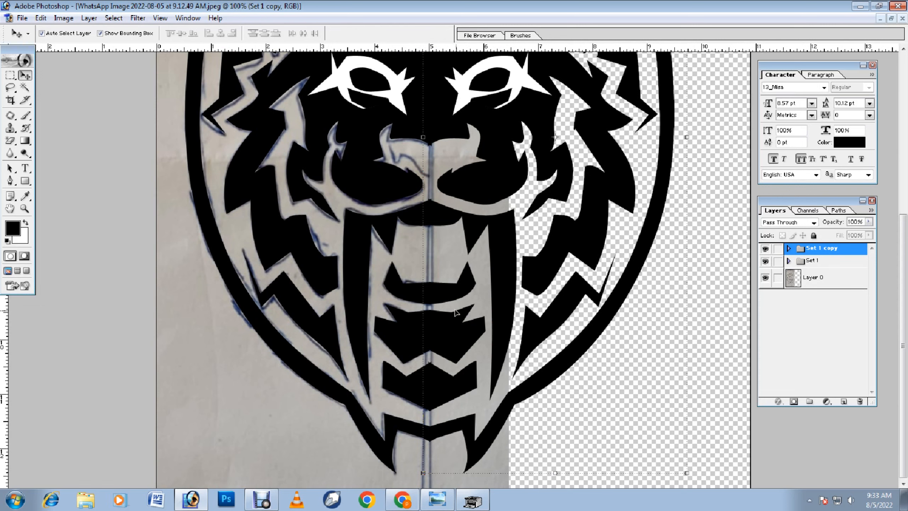
- Hide the Layer 0 sketch photo and link Set 1 to Set 1 copy
{"action": "left_click", "coordinate": [765, 278]}
{"action": "scroll", "coordinate": [635, 360], "scroll_direction": "down", "scroll_amount": 3}
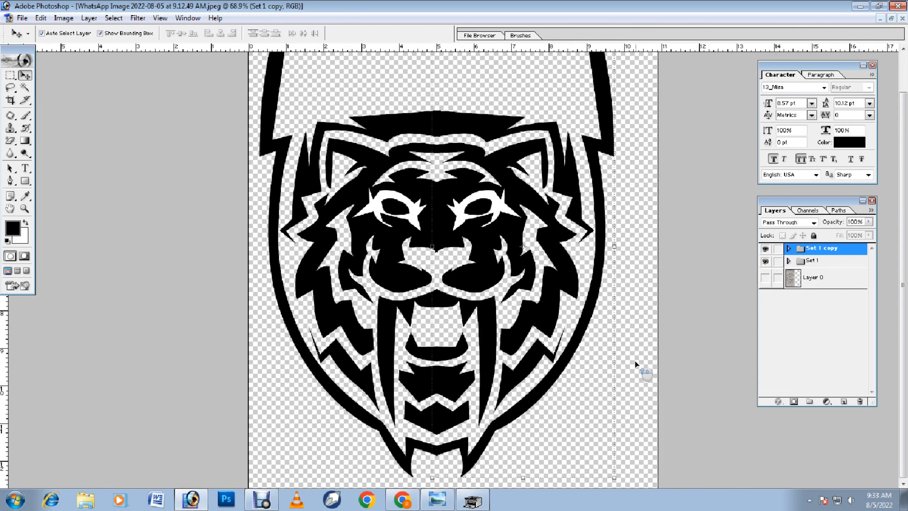
{"action": "left_click", "coordinate": [778, 261]}
- Centre the linked mask halves on the canvas and scale them down slightly about their centre
{"action": "left_click_drag", "start_coordinate": [485, 312], "coordinate": [498, 321]}
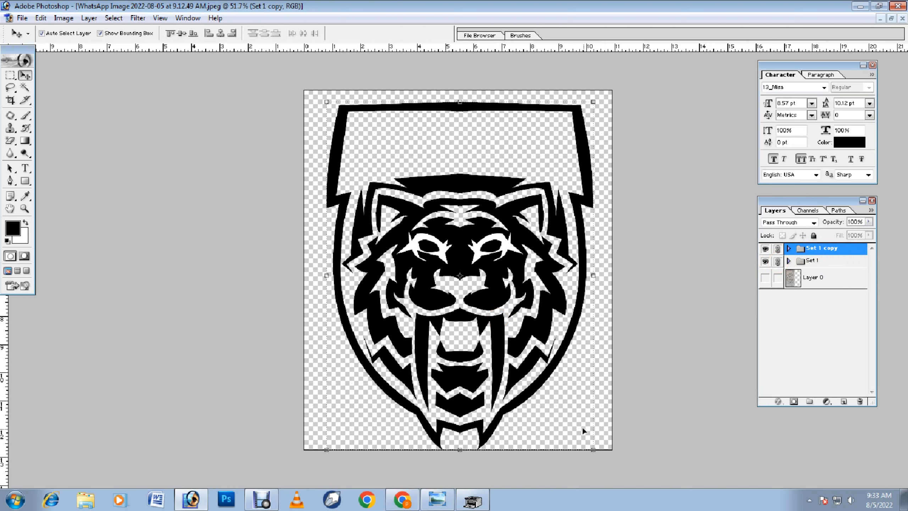
{"action": "left_click_drag", "start_coordinate": [592, 448], "coordinate": [588, 443]}
{"action": "key", "text": "Return"}
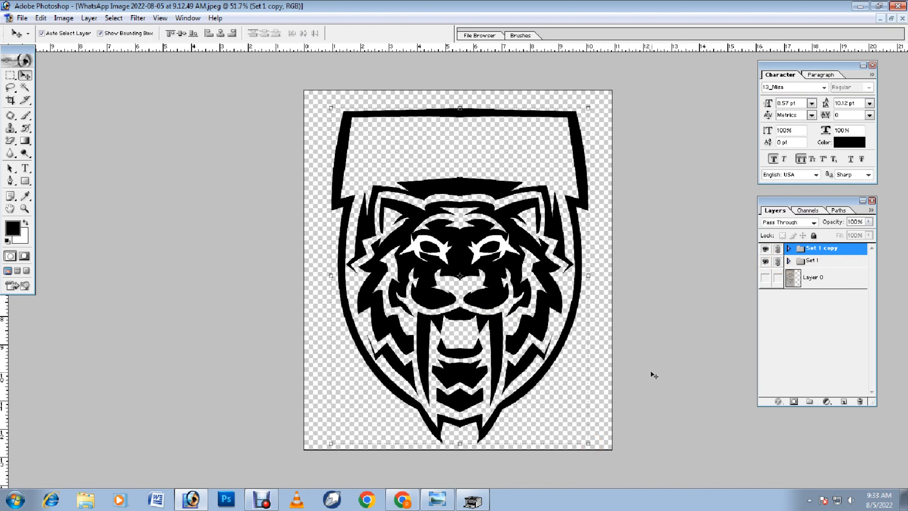
- Add a new layer below Set 1 and fill it with white as the background
{"action": "left_click", "coordinate": [841, 405]}
{"action": "left_click_drag", "start_coordinate": [810, 255], "coordinate": [815, 290]}
{"action": "left_click", "coordinate": [11, 231]}
{"action": "left_click_drag", "start_coordinate": [163, 279], "coordinate": [80, 219]}
{"action": "left_click", "coordinate": [333, 241]}
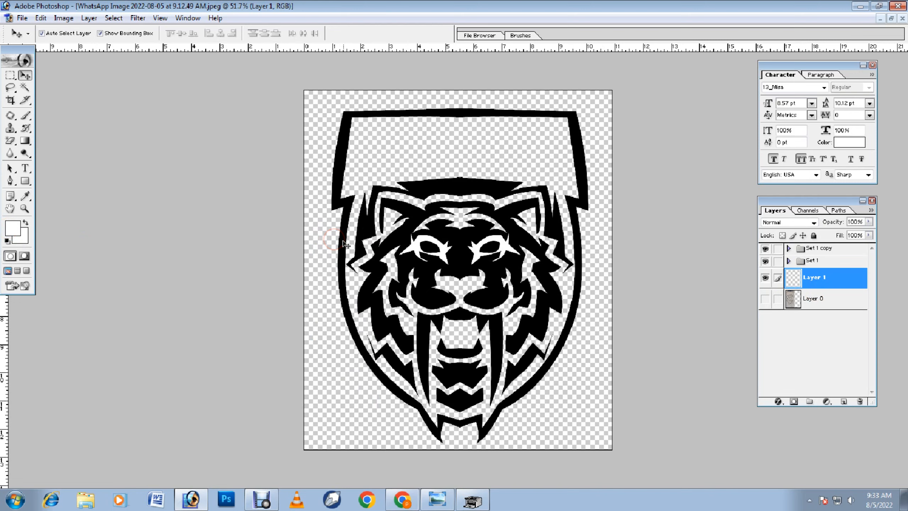
{"action": "key", "text": "alt+BackSpace"}
{"action": "scroll", "coordinate": [449, 257], "scroll_direction": "up", "scroll_amount": 1}
{"action": "scroll", "coordinate": [449, 257], "scroll_direction": "down", "scroll_amount": 1}
{"action": "scroll", "coordinate": [449, 257], "scroll_direction": "up", "scroll_amount": 1}
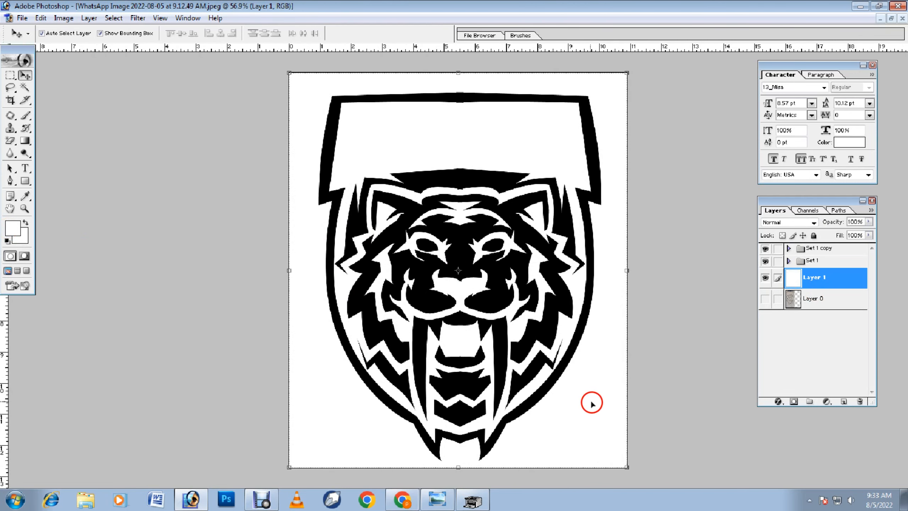
{"action": "scroll", "coordinate": [563, 371], "scroll_direction": "down", "scroll_amount": 1}
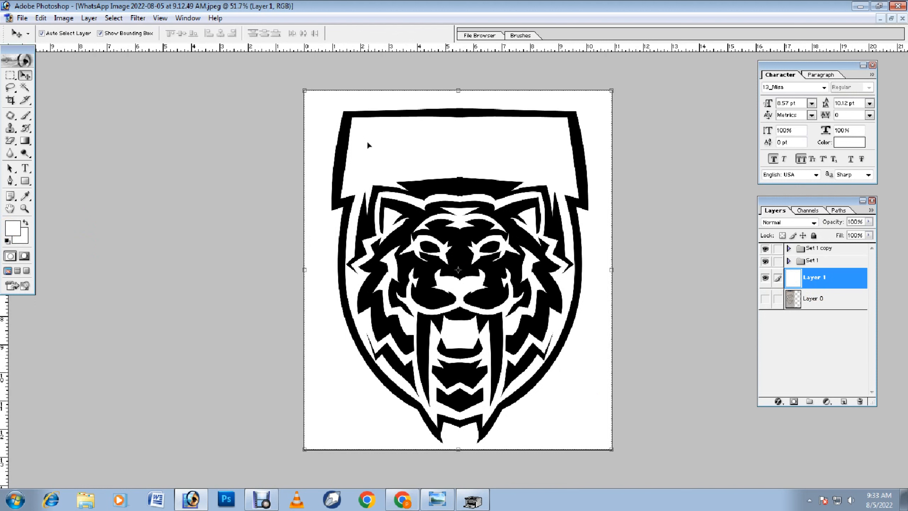
- Add the text "UZFC" near the canvas's lower left and enlarge it to about 195 pt
{"action": "left_click", "coordinate": [25, 168]}
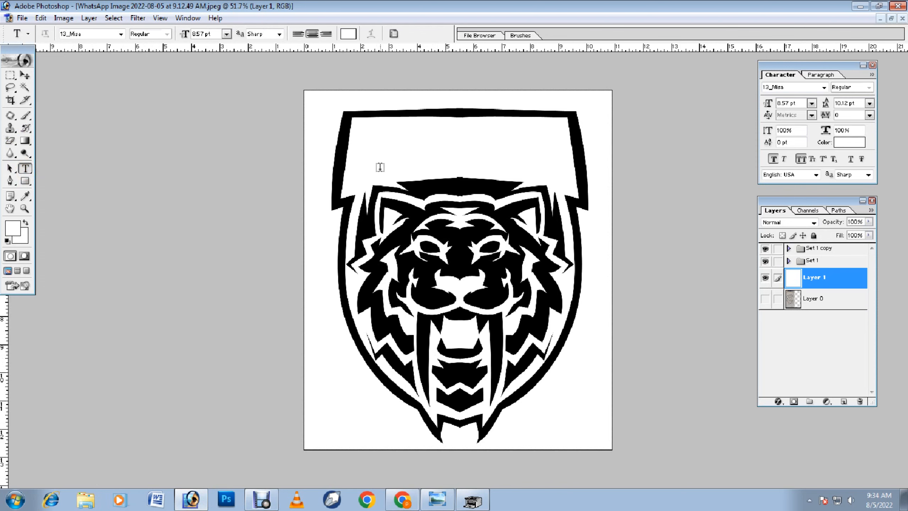
{"action": "left_click", "coordinate": [309, 367]}
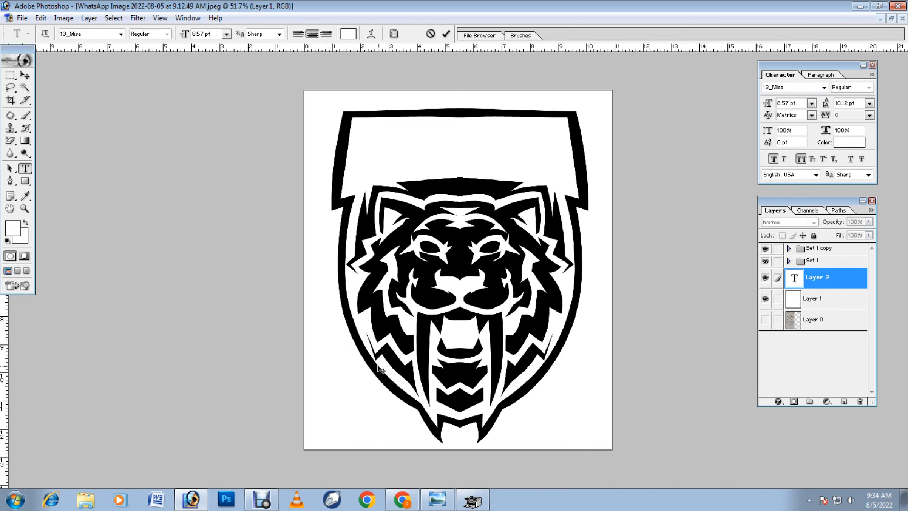
{"action": "left_click", "coordinate": [24, 75]}
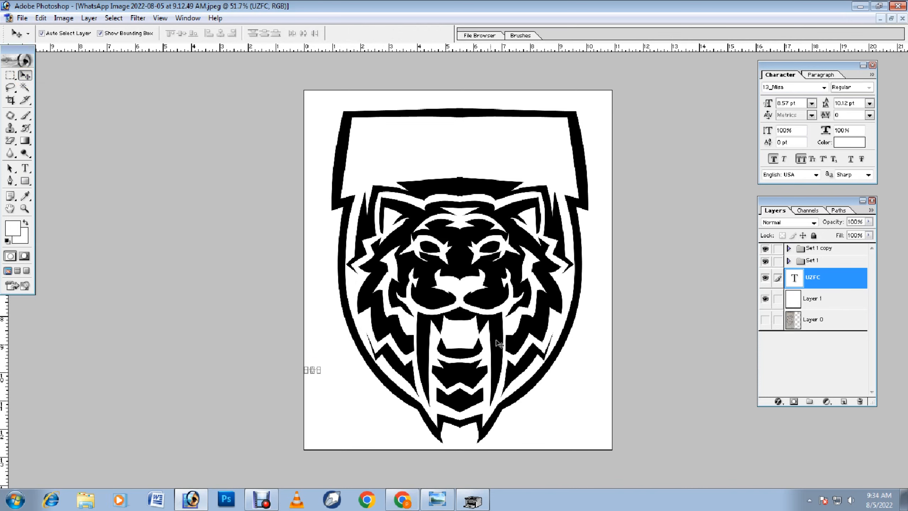
{"action": "left_click_drag", "start_coordinate": [322, 373], "coordinate": [579, 458]}
{"action": "key", "text": "Return"}
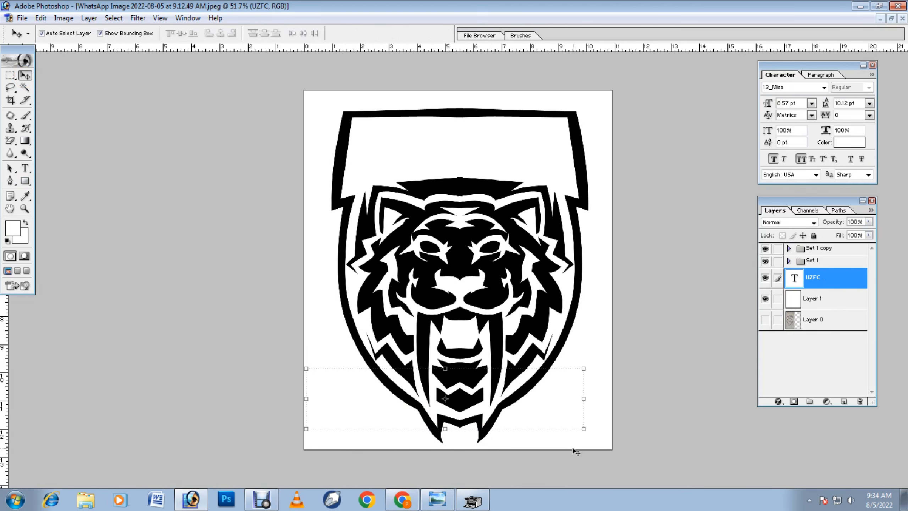
- Bring the UZFC text in front of both layer sets over the tiger's forehead and fill it with black
{"action": "key", "text": "ctrl+shift+bracketright"}
{"action": "left_click_drag", "start_coordinate": [517, 414], "coordinate": [515, 195]}
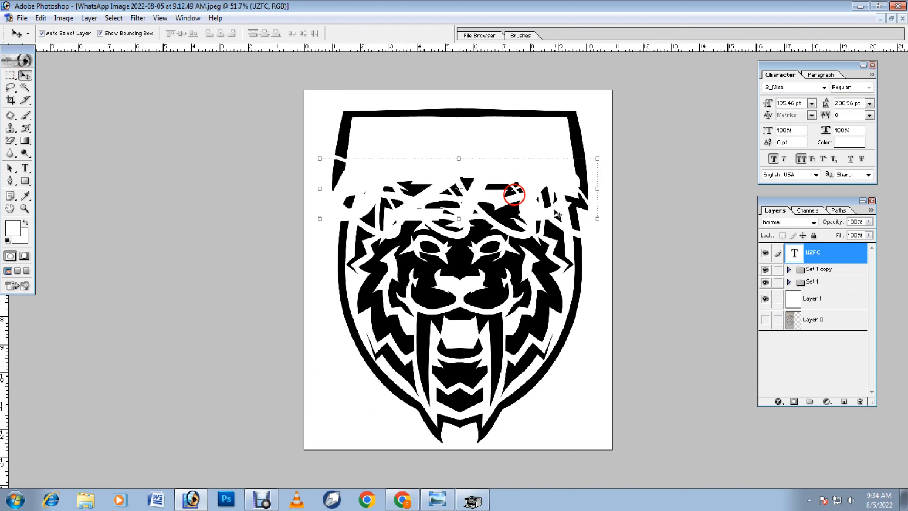
{"action": "left_click", "coordinate": [7, 241]}
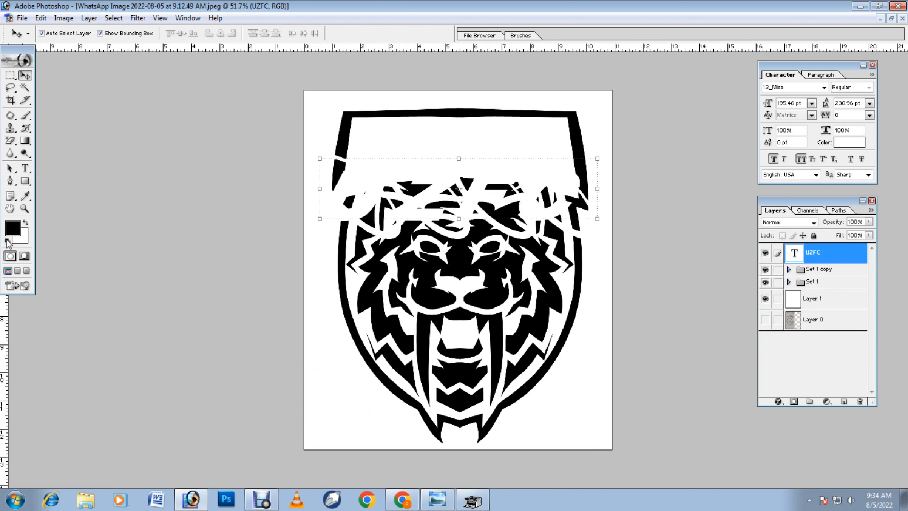
{"action": "key", "text": "alt+BackSpace"}
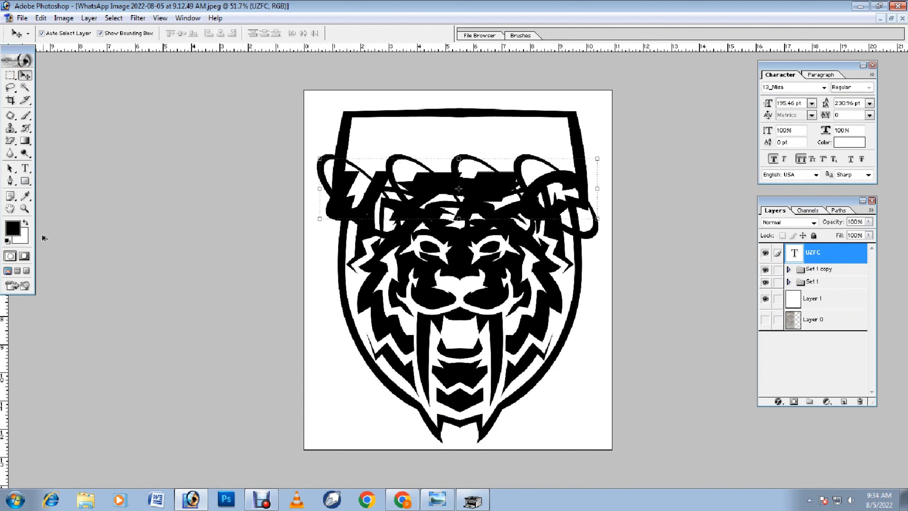
- Change the UZFC text's font to 28 Days Later
{"action": "double_click", "coordinate": [794, 253]}
{"action": "left_click", "coordinate": [86, 33]}
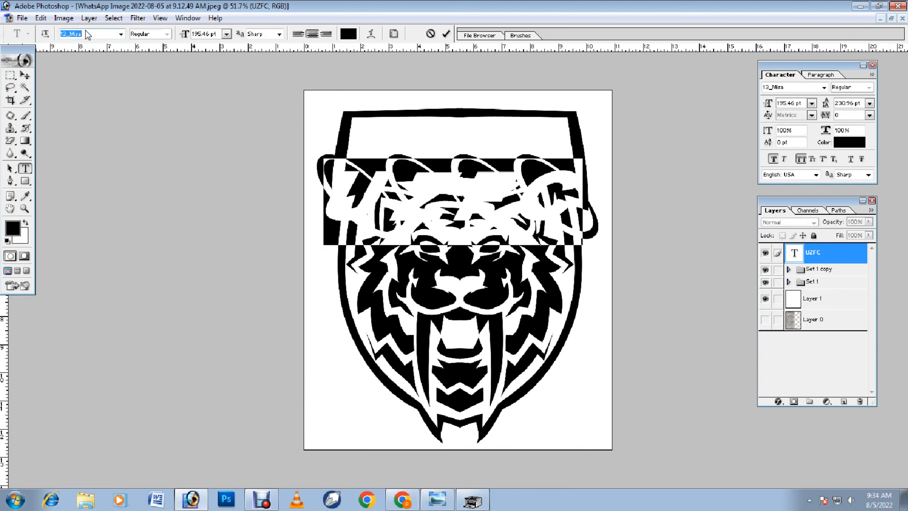
{"action": "key", "text": "Down"}
{"action": "key", "text": "Down"}
{"action": "key", "text": "Up"}
{"action": "left_click", "coordinate": [25, 75]}
- Fit the UZFC text inside the blank banner above the tiger's head, scaling it to about 137.5% width and 69.2% height
{"action": "left_click_drag", "start_coordinate": [494, 193], "coordinate": [562, 161]}
{"action": "left_click_drag", "start_coordinate": [496, 187], "coordinate": [501, 178]}
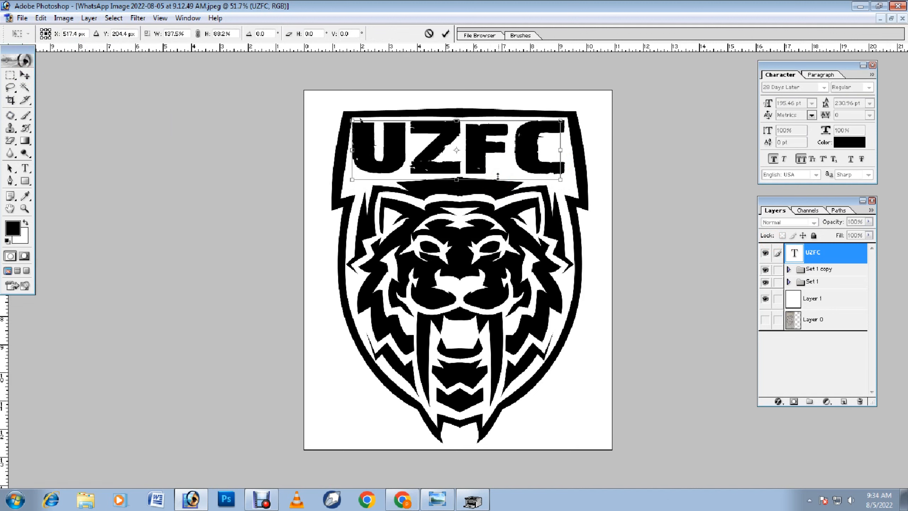
{"action": "key", "text": "Return"}
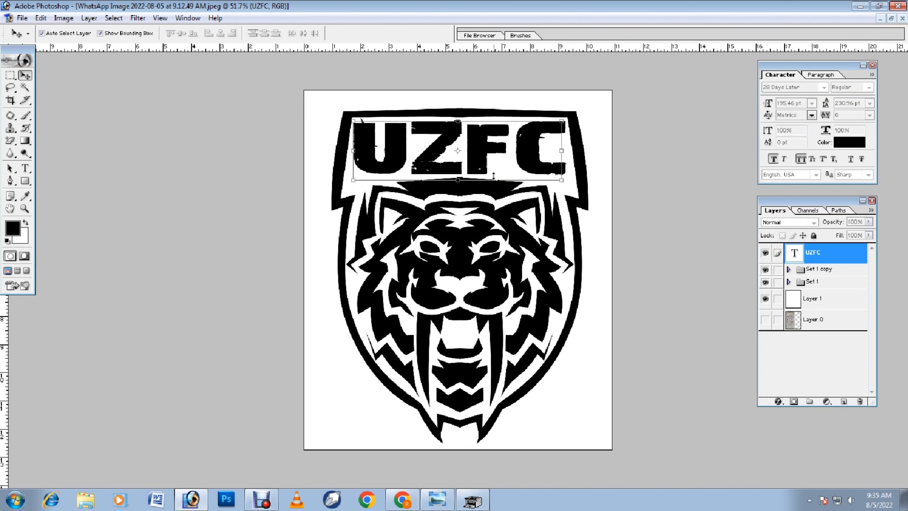
{"action": "left_click", "coordinate": [577, 398]}
{"action": "scroll", "coordinate": [555, 388], "scroll_direction": "down", "scroll_amount": 1}
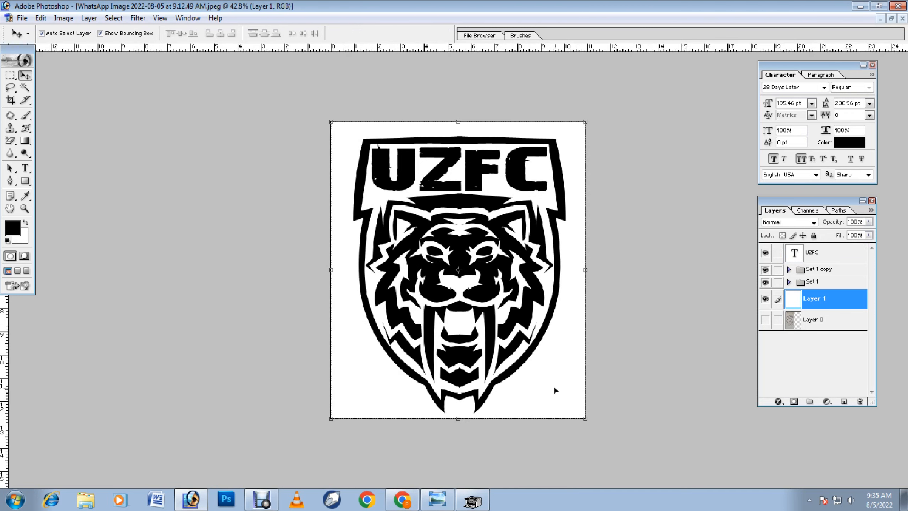
{"action": "scroll", "coordinate": [540, 373], "scroll_direction": "up", "scroll_amount": 2}
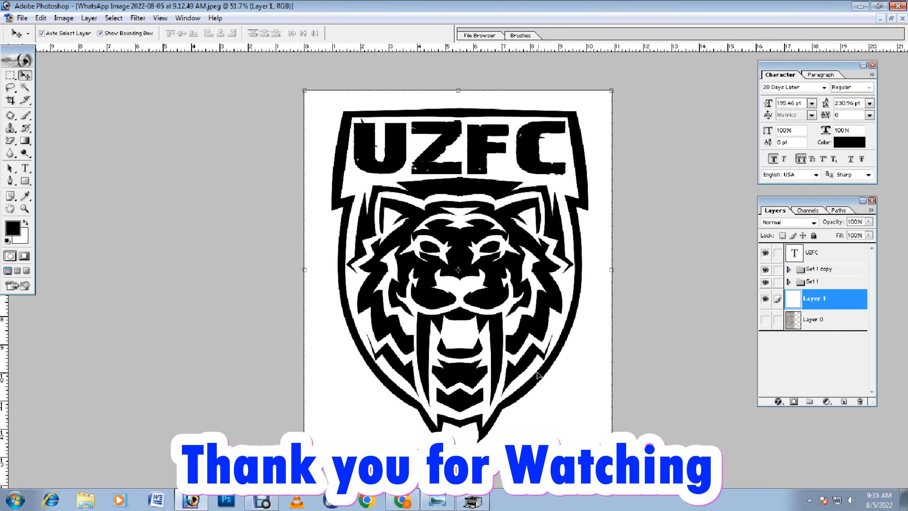